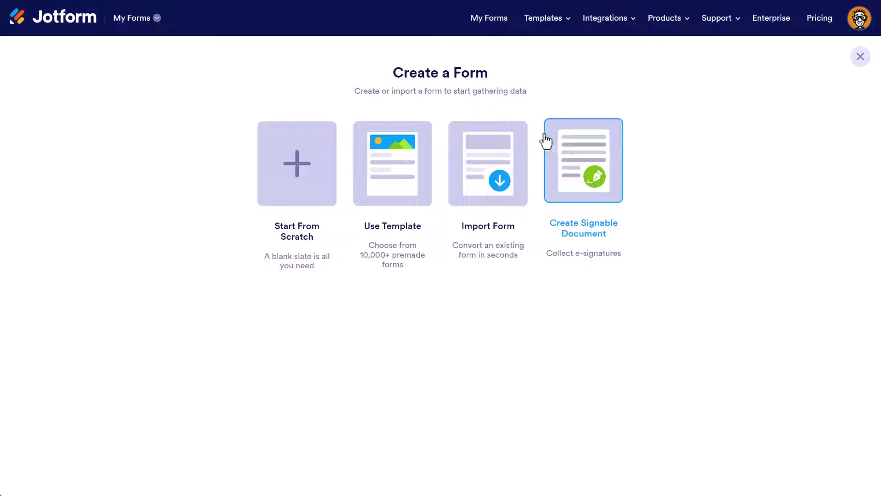
Step: Start a new form from a template and search all templates for "contact us"
click(398, 173)
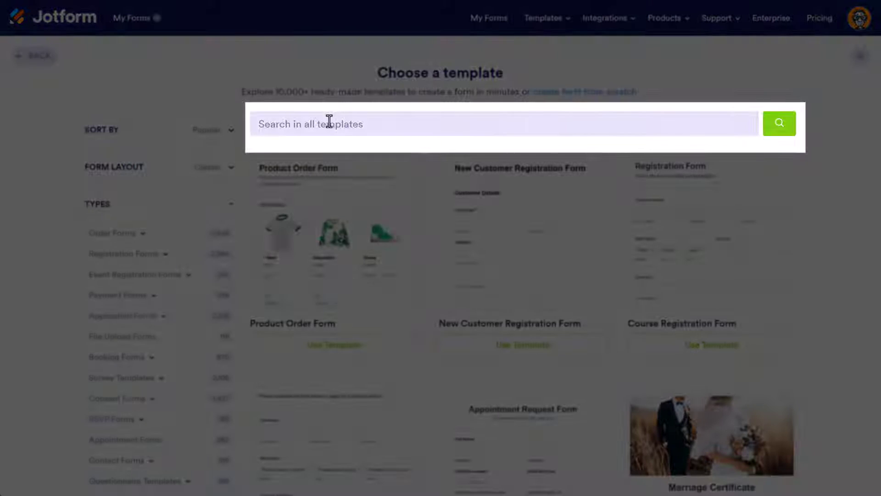
click(328, 124)
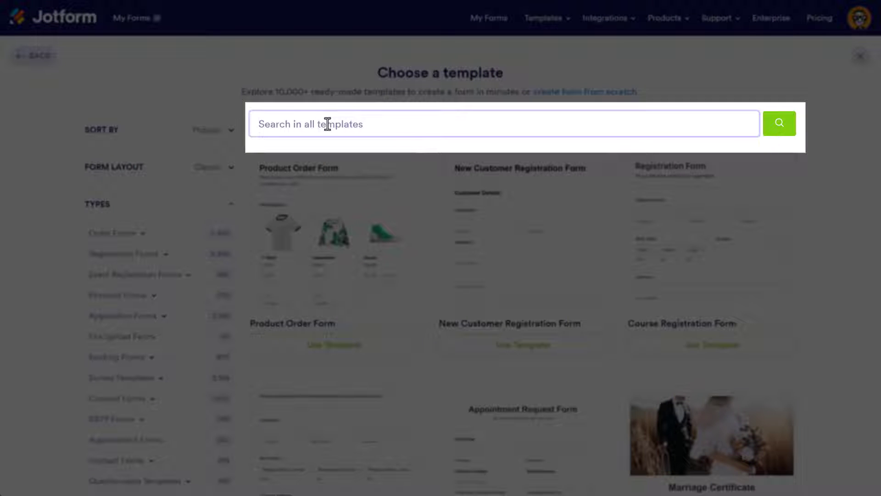
text(contact us)
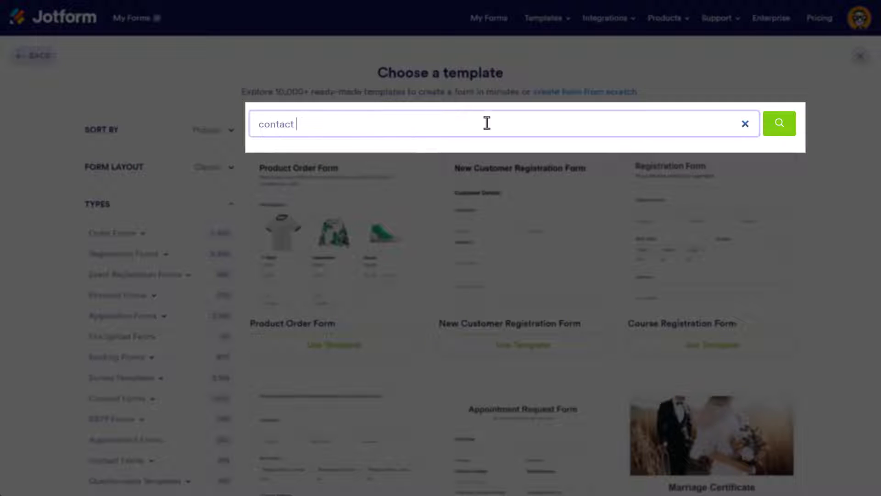
click(767, 123)
Step: Create the form from the Simple Contact Us Form template in the search results
scroll(424, 150, down, 3)
scroll(424, 150, down, 3)
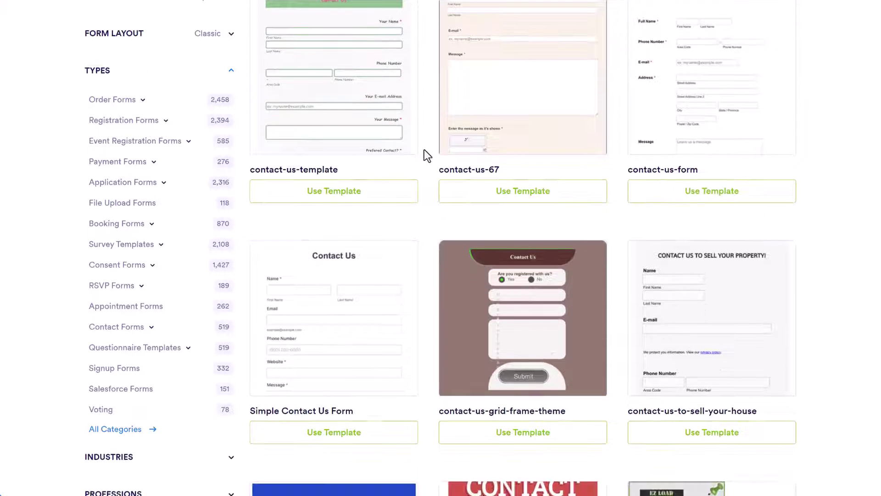
mouse_move(412, 157)
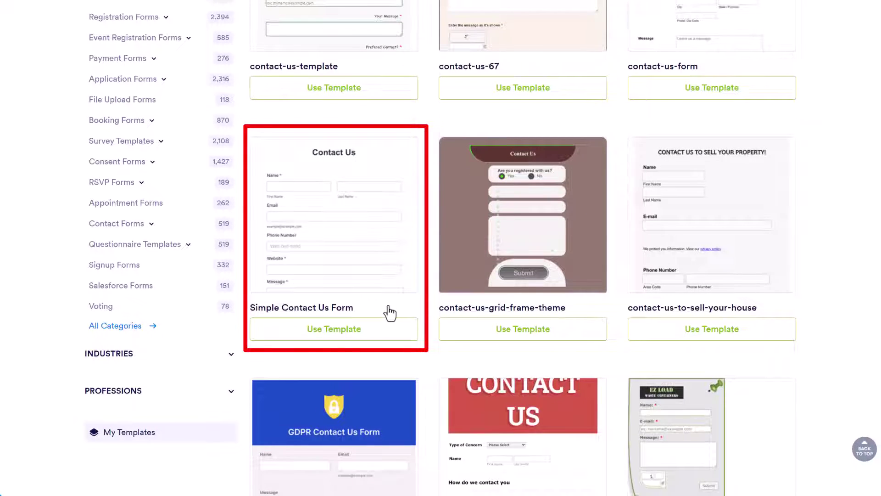
mouse_move(335, 217)
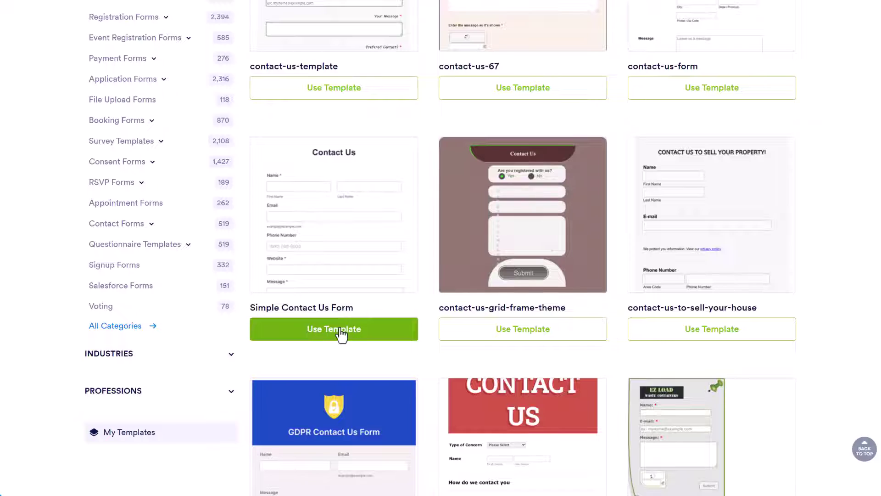
click(341, 333)
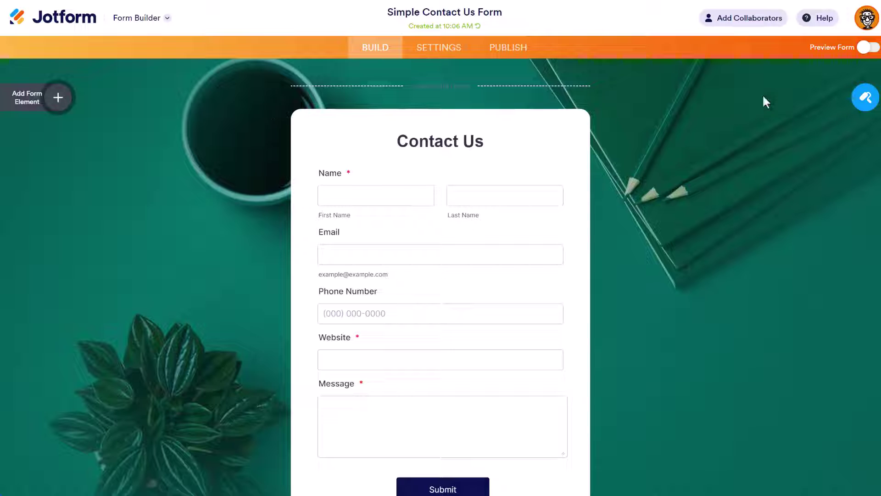
Step: Remove the page background image and change the form heading to "Sign Up to Learn More"
click(862, 100)
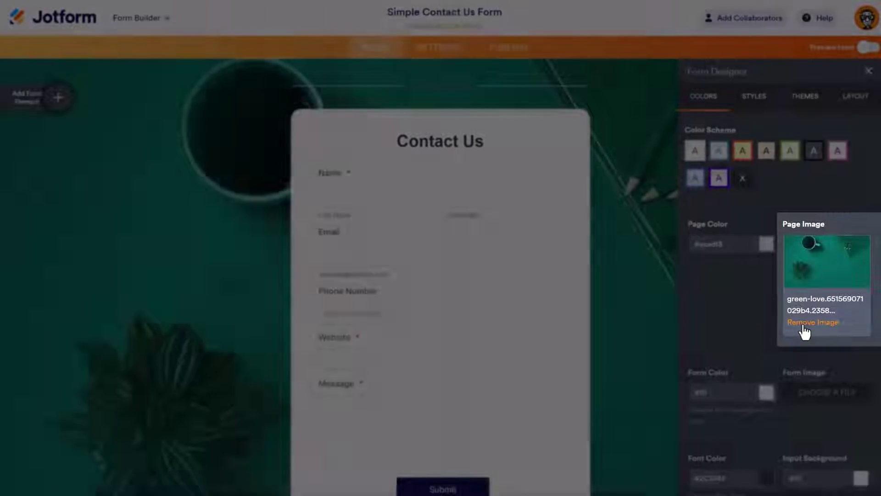
click(804, 322)
click(434, 141)
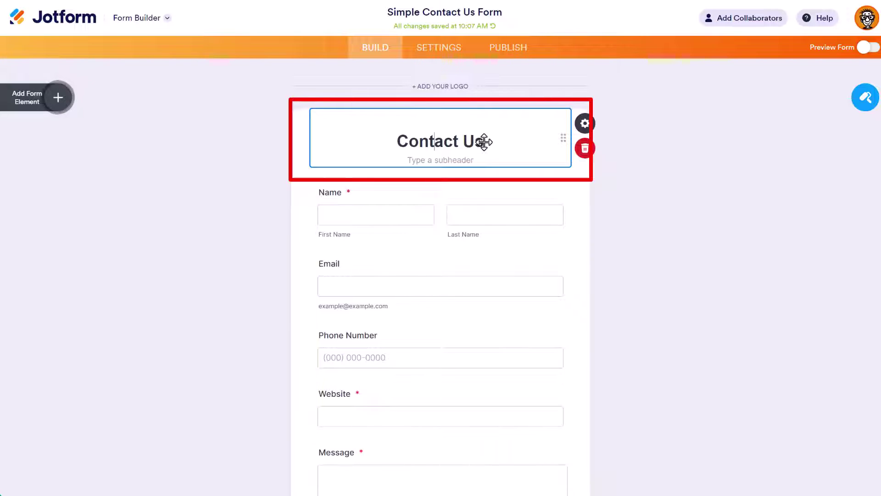
drag(484, 141, 375, 140)
text(Sign )
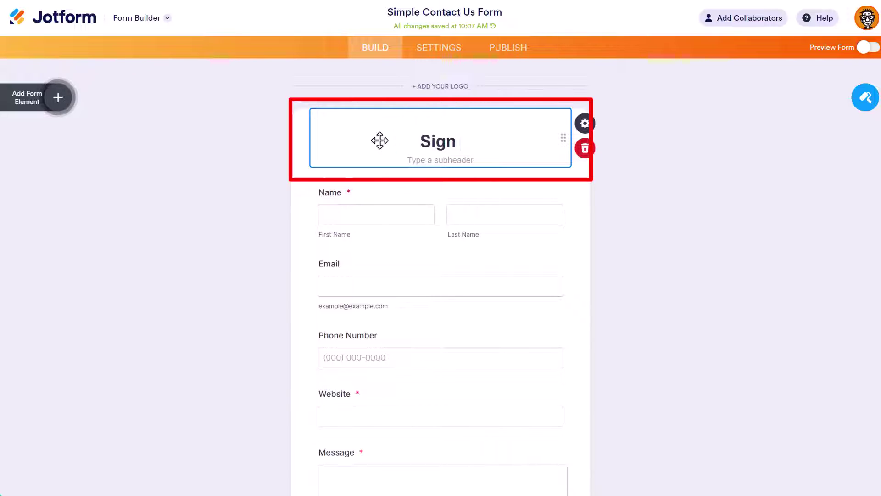
text(Up to Learn More)
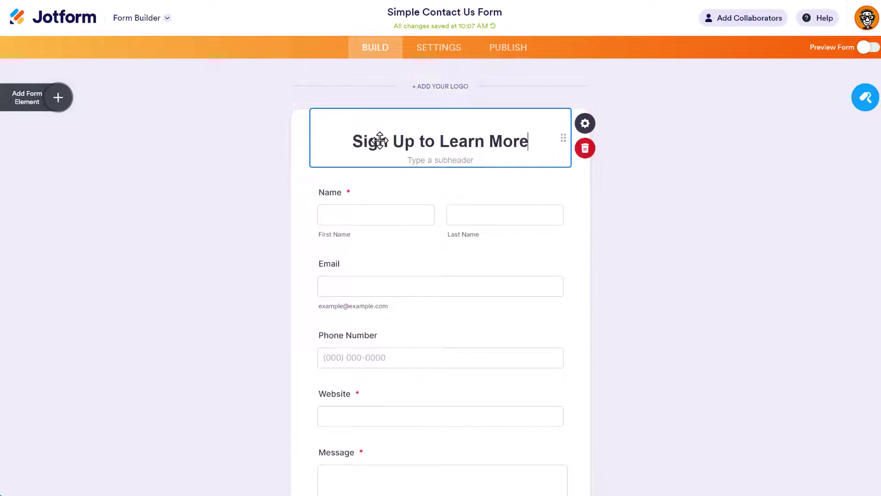
Step: Make the Email field required in its properties
click(345, 212)
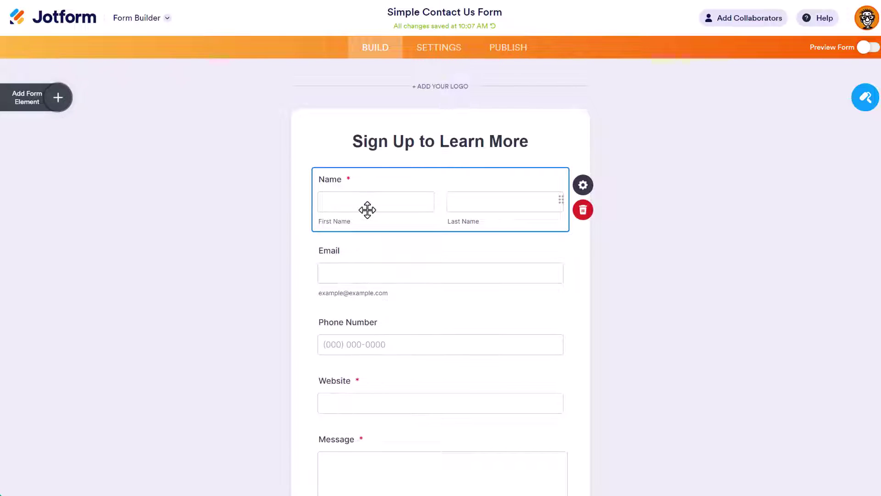
click(357, 277)
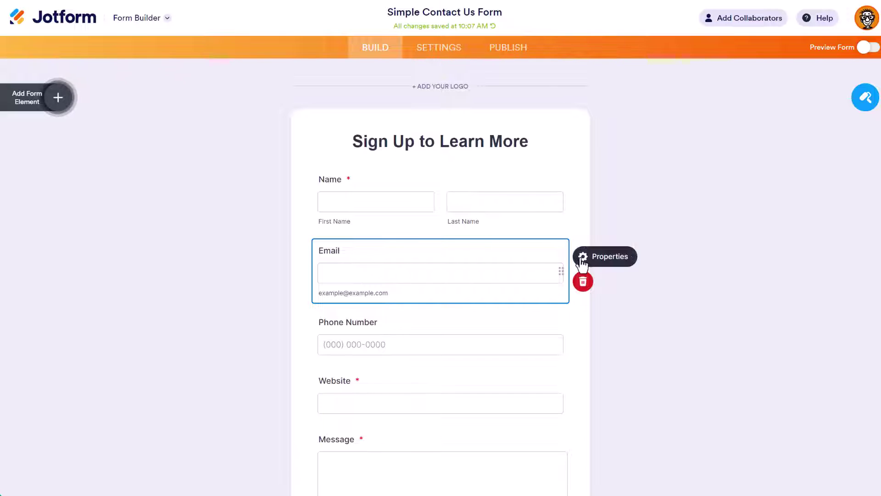
click(620, 257)
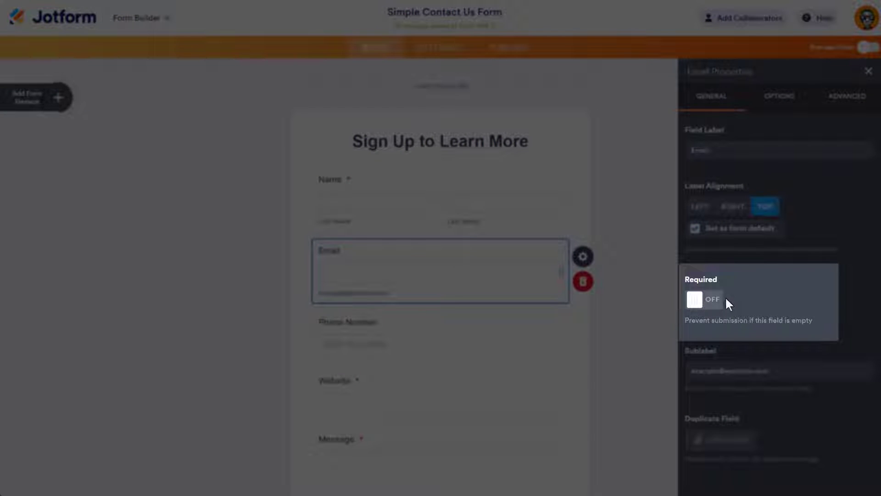
click(705, 299)
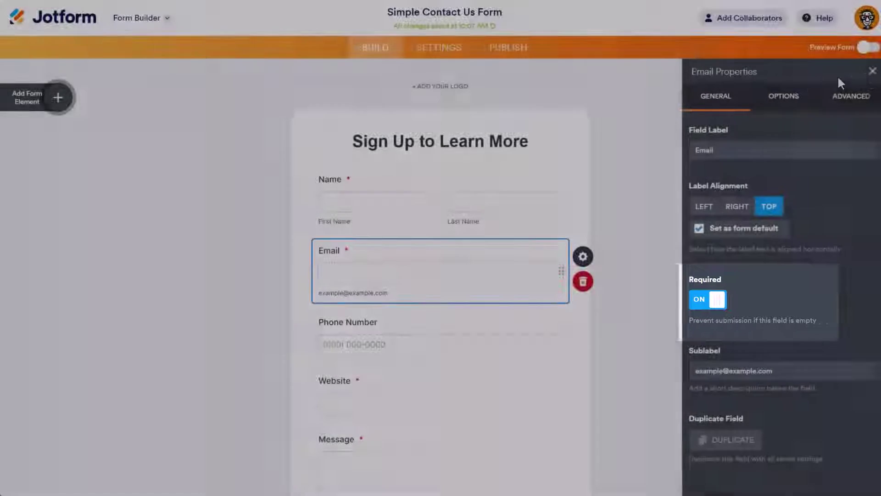
click(869, 70)
Step: Make the Website field optional by turning off its Required setting
scroll(396, 203, down, 3)
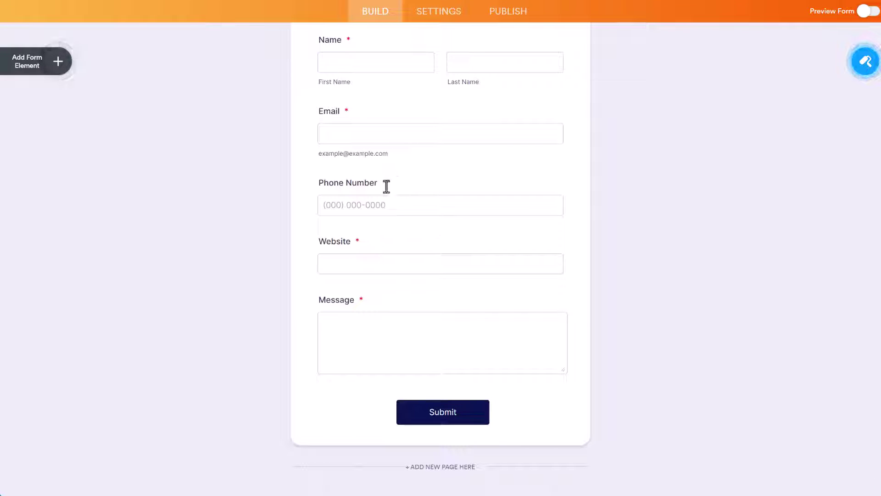
click(362, 262)
click(583, 247)
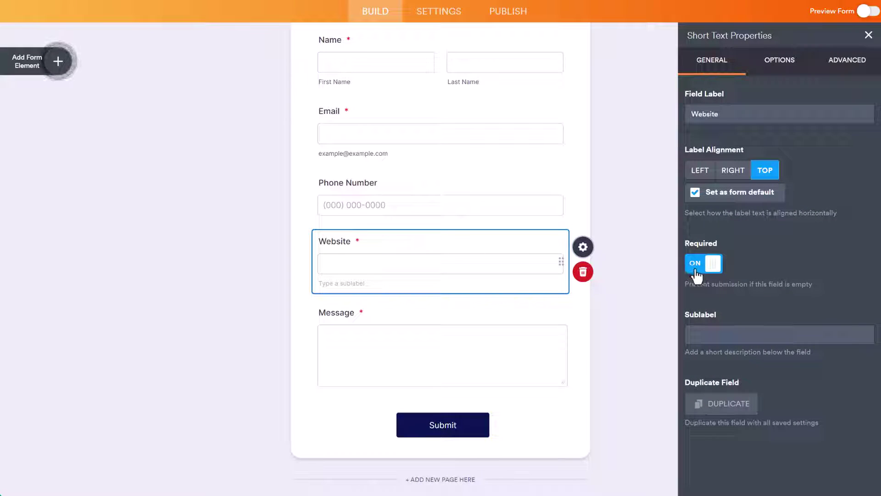
click(689, 269)
click(628, 238)
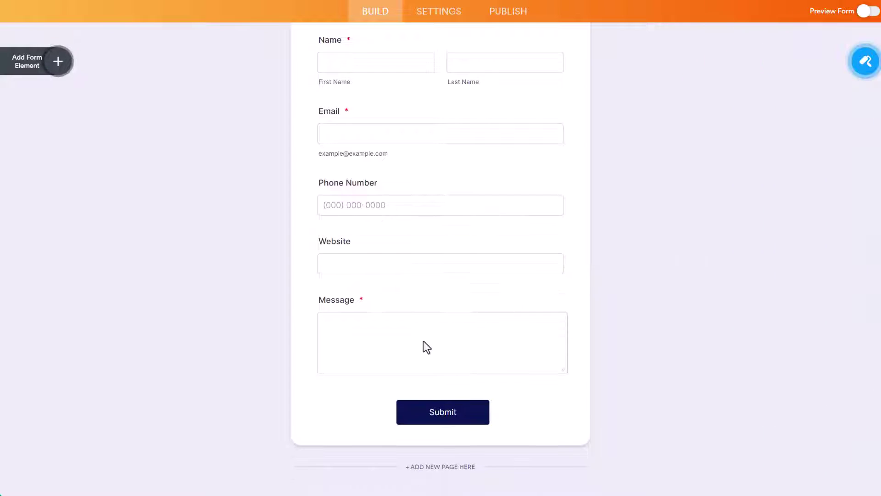
Step: Rename the Message field's label to "Feedback" and review the form
click(423, 340)
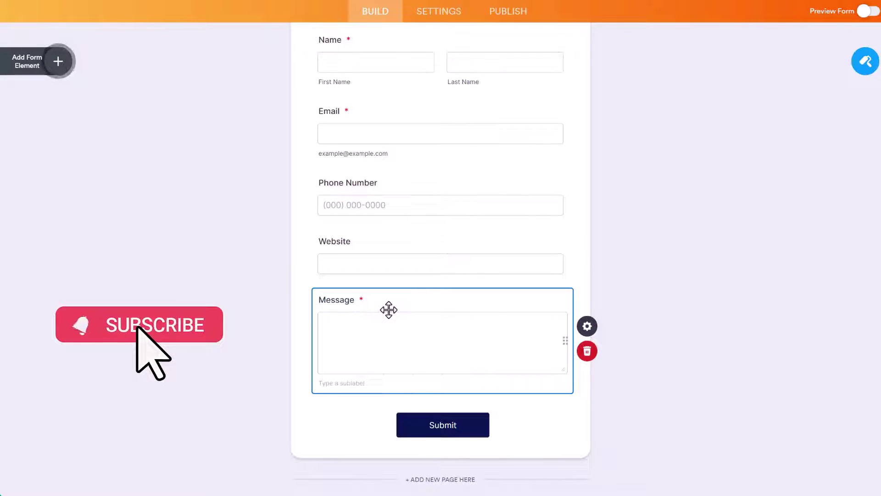
double_click(337, 301)
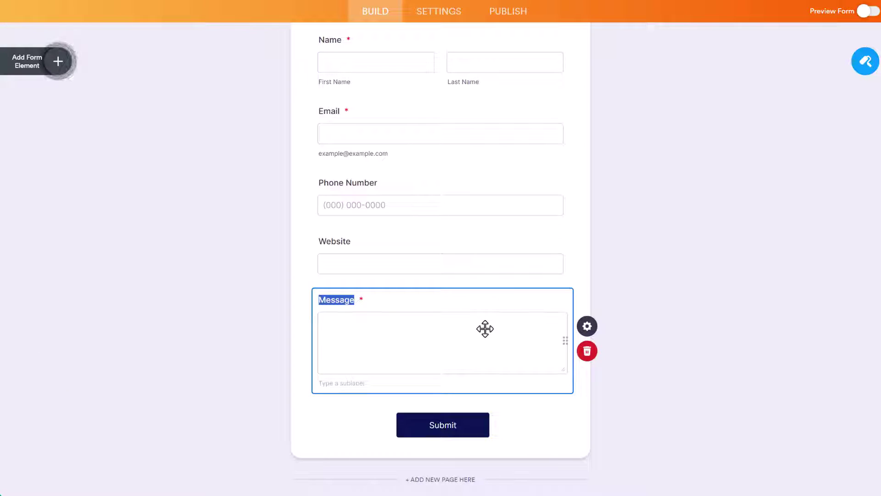
text(Feedback)
scroll(310, 262, up, 3)
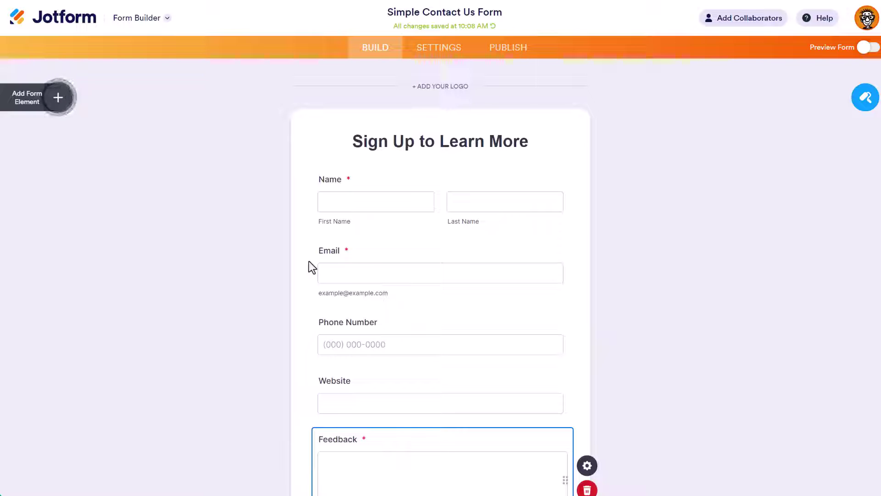
scroll(310, 266, down, 2)
scroll(311, 266, down, 1)
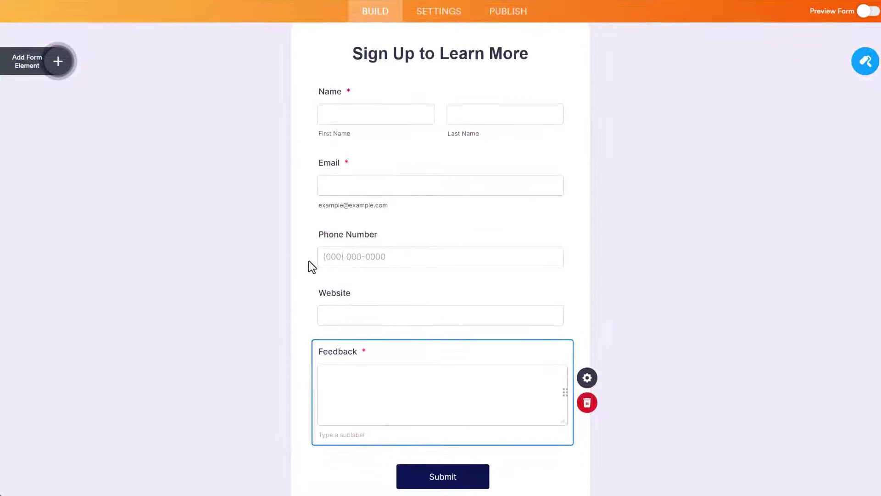
scroll(311, 265, up, 3)
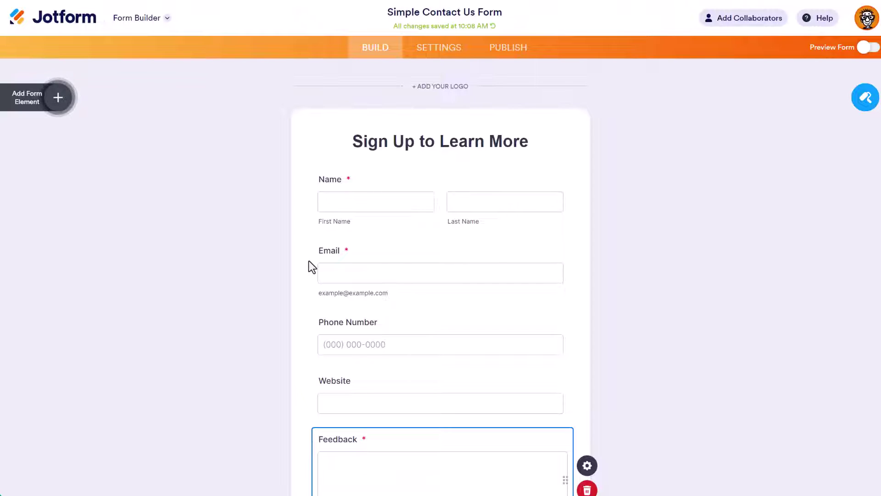
Step: Add a Dropdown element to the form and place it between the Email and Phone Number fields
click(56, 105)
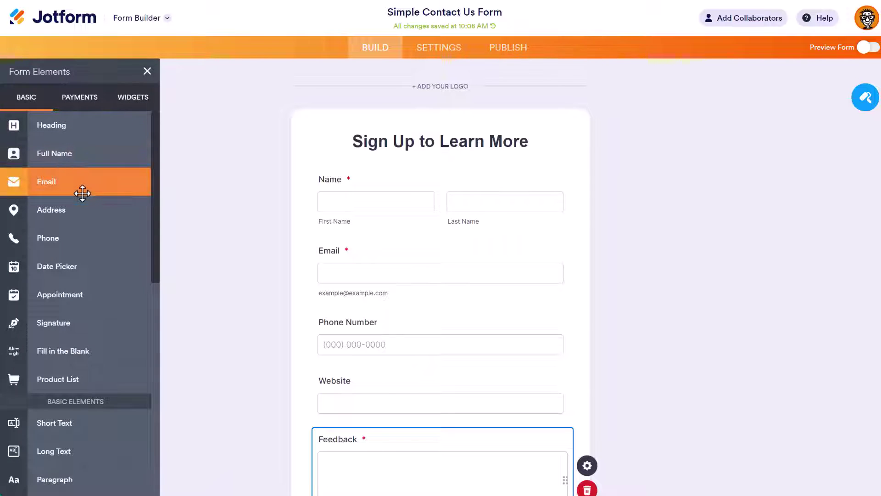
scroll(82, 192, down, 3)
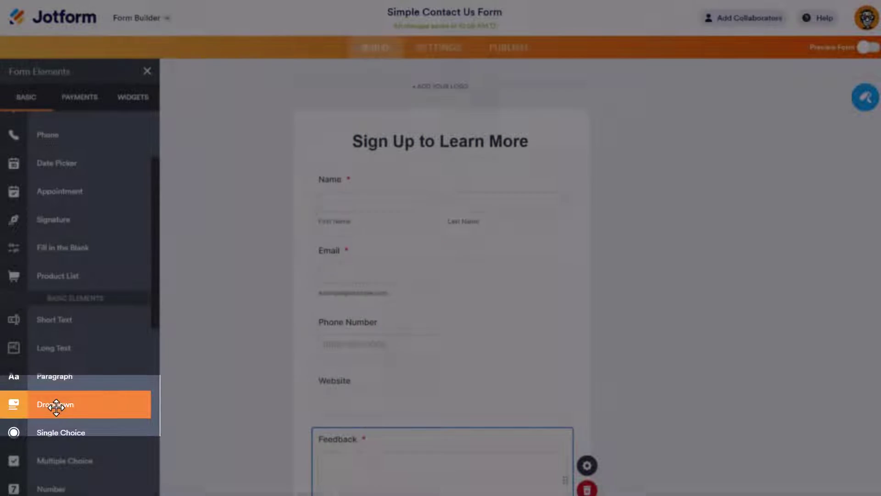
click(56, 404)
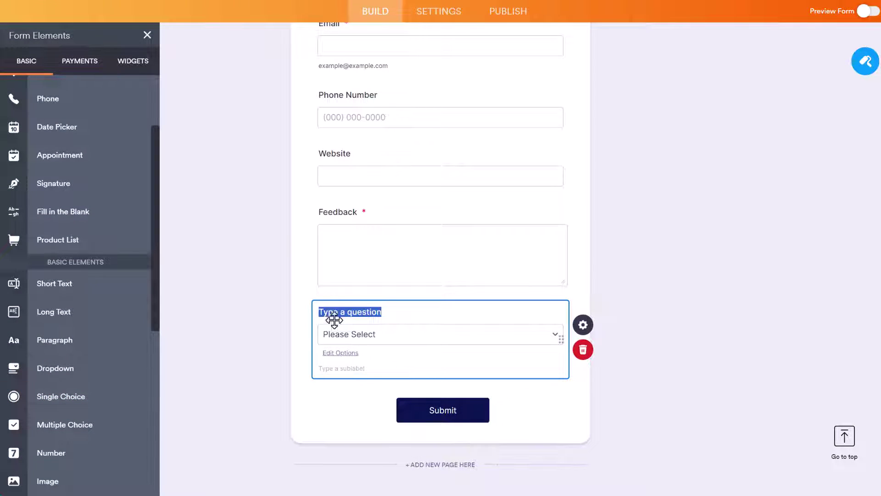
drag(418, 301, 410, 95)
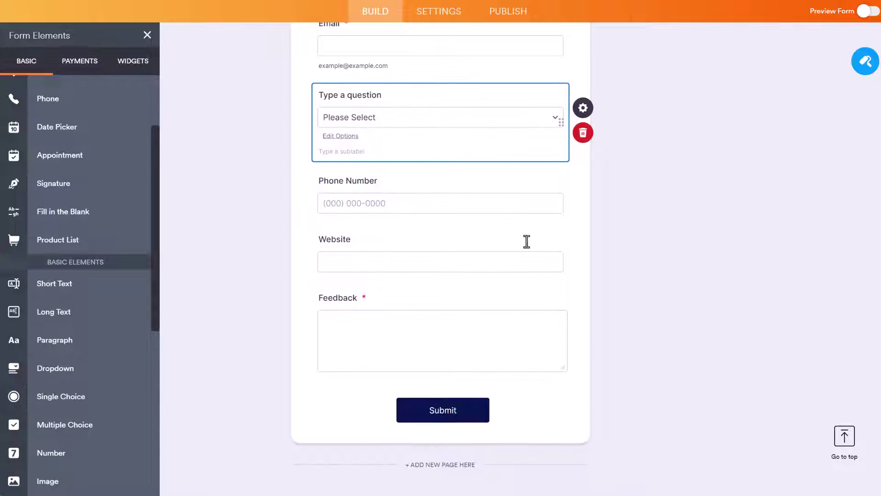
Step: Label the new dropdown "What Subject Would You Like to Learn More About?" and make it required
scroll(525, 242, up, 5)
click(598, 322)
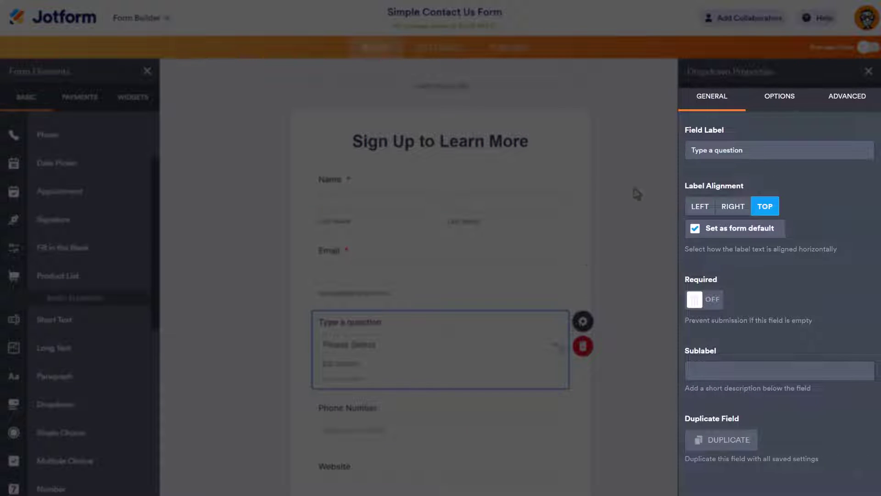
drag(760, 150, 681, 150)
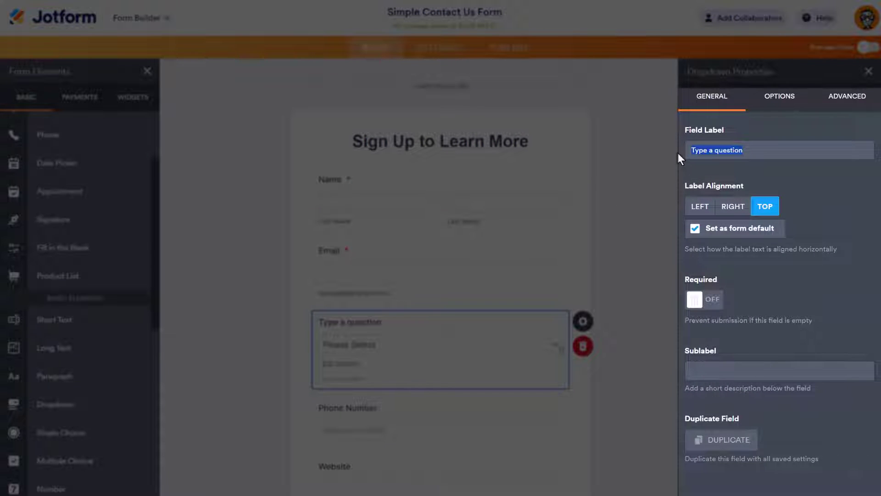
text(What)
click(780, 175)
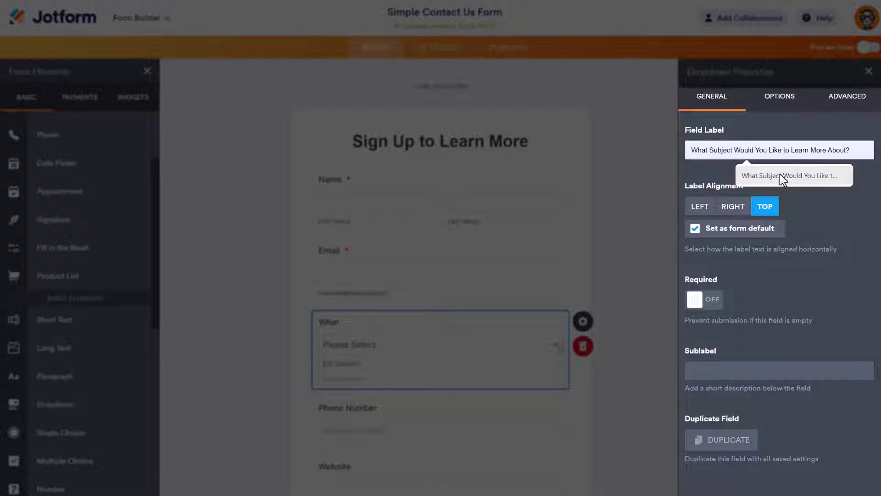
click(712, 307)
Step: Enter the subject dropdown's options on separate lines: Email Marketing, e-Commerce, CyberSecurity and Social Media
click(775, 100)
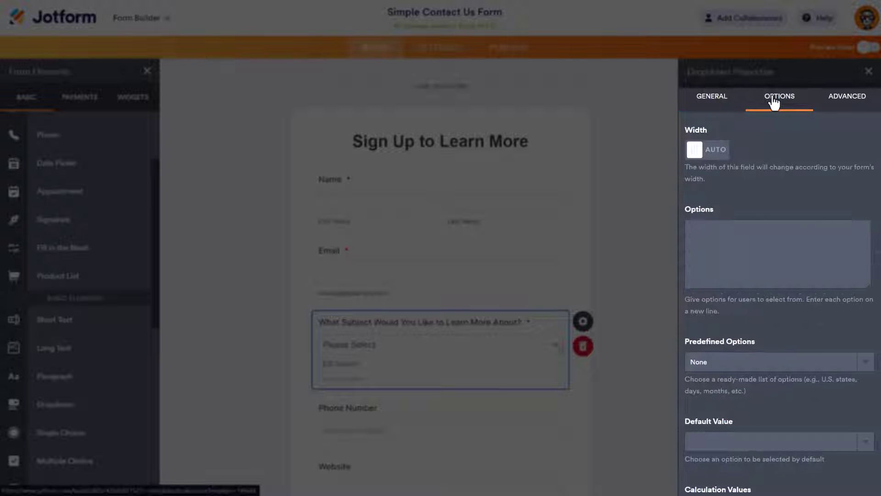
click(712, 232)
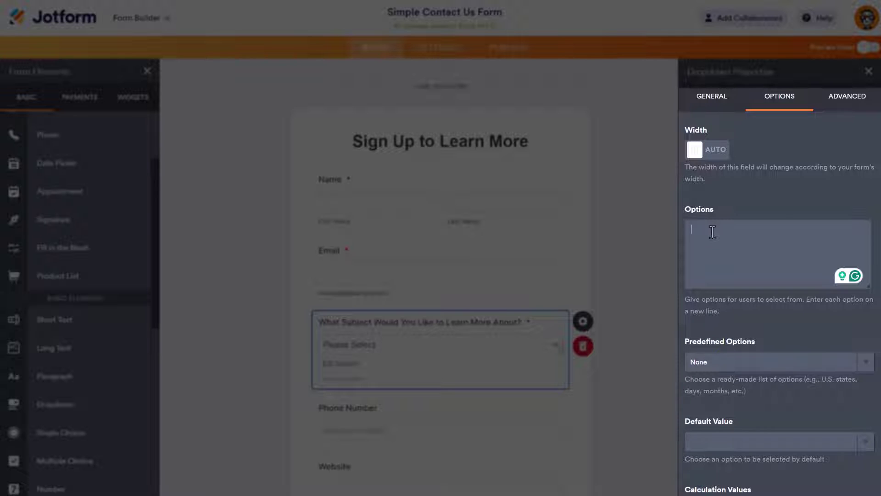
text(Email Marketing)
key(Return)
text(e)
text(-Commerce)
key(Return)
text(Cybe)
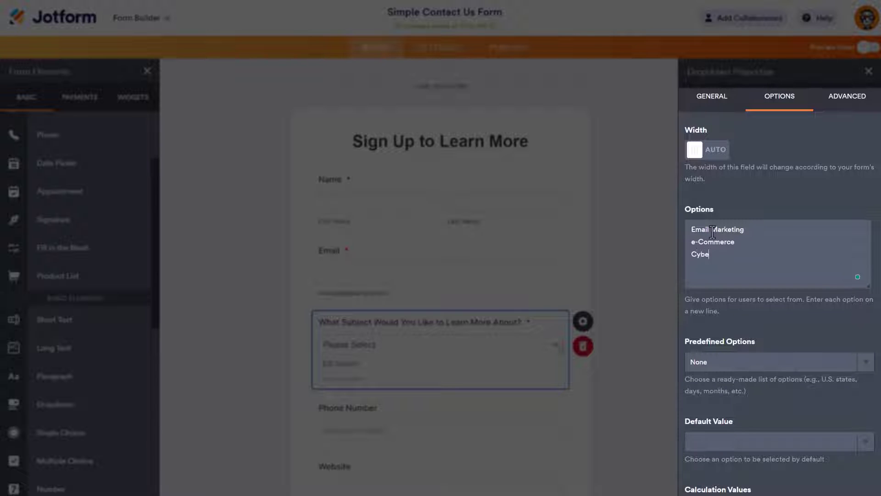
text(rSecurity)
key(Return)
text(Social Media)
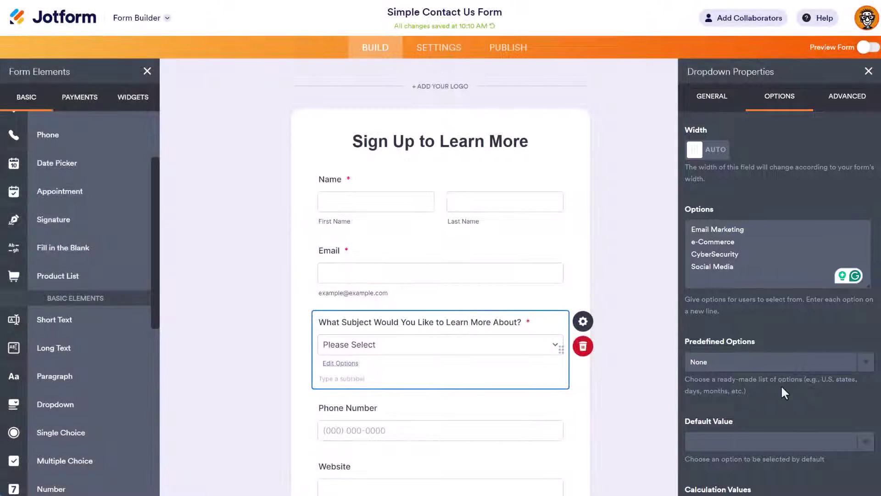
scroll(781, 384, down, 2)
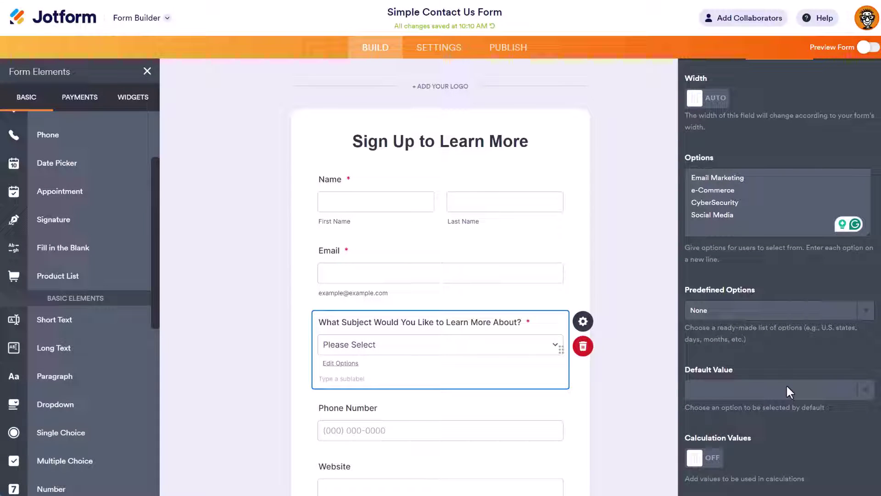
Step: Check the subject dropdown's advanced properties, and close its properties and the form element list
scroll(758, 362, up, 2)
click(857, 96)
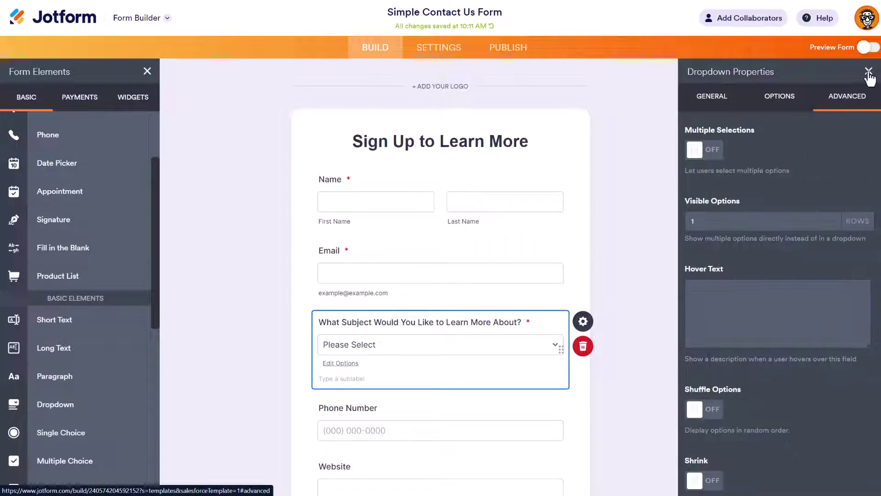
click(869, 72)
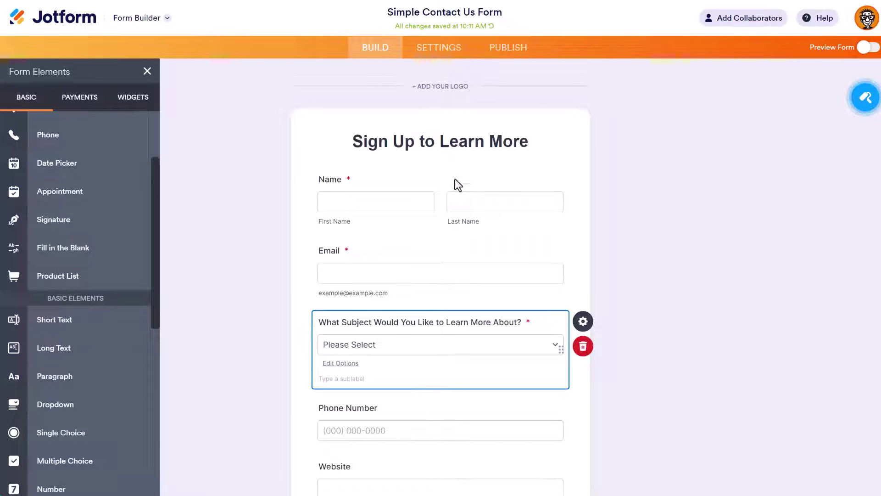
click(147, 71)
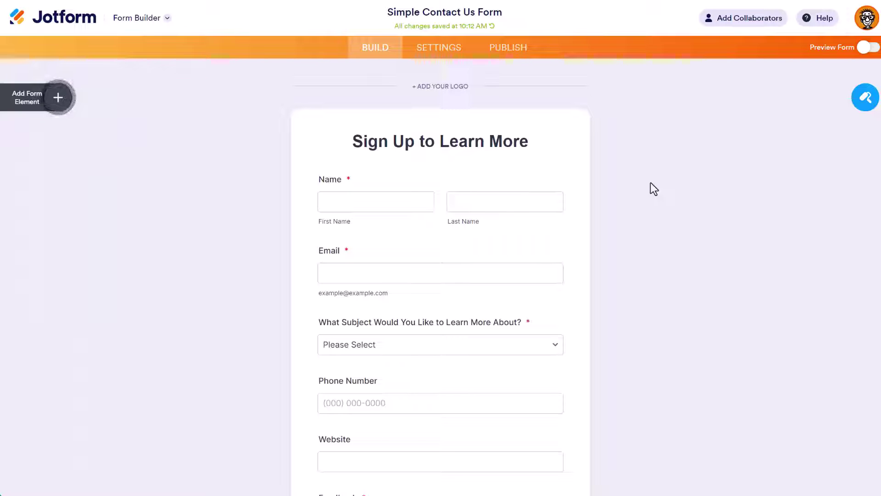
Step: Change the form's title to "Learn More Sign Up" in the form settings
click(442, 52)
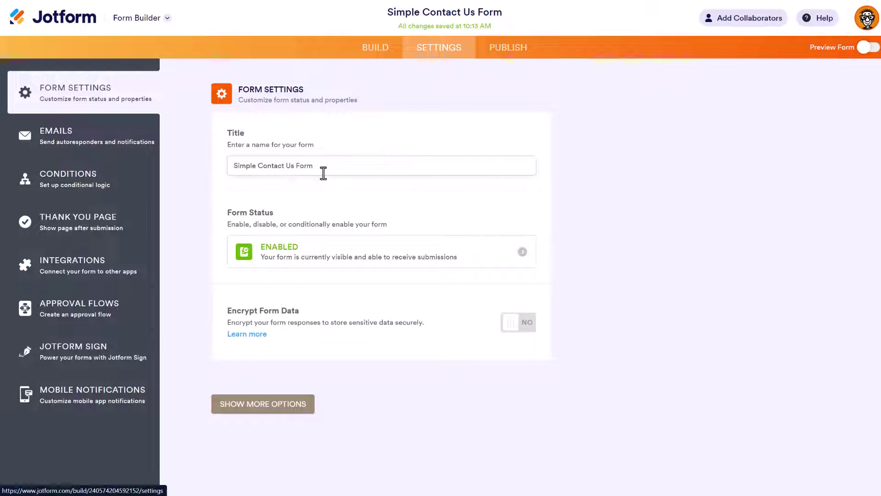
drag(329, 170, 232, 168)
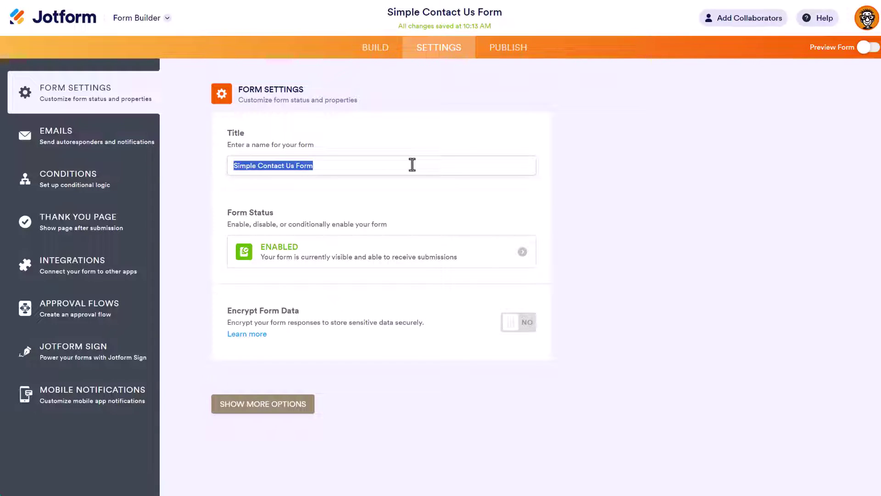
text(Learn More Sign Up)
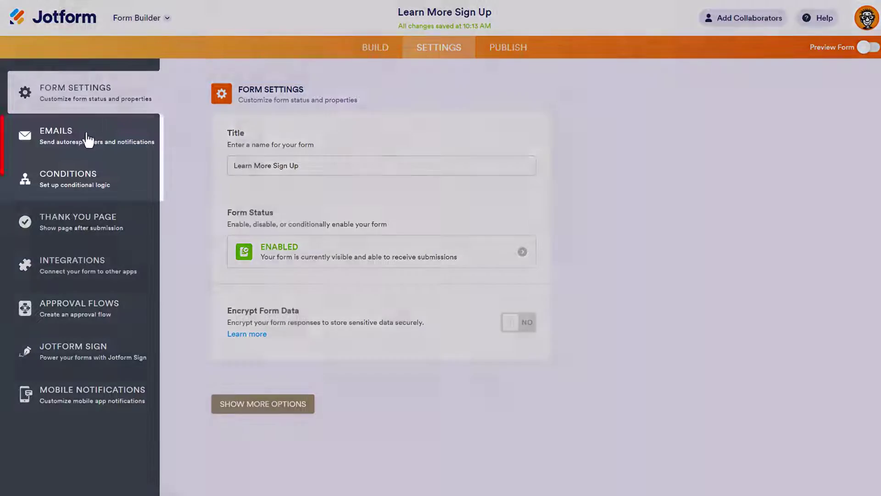
Step: Open the form's Autoresponder 1 email for editing and clear all of its default content
click(88, 138)
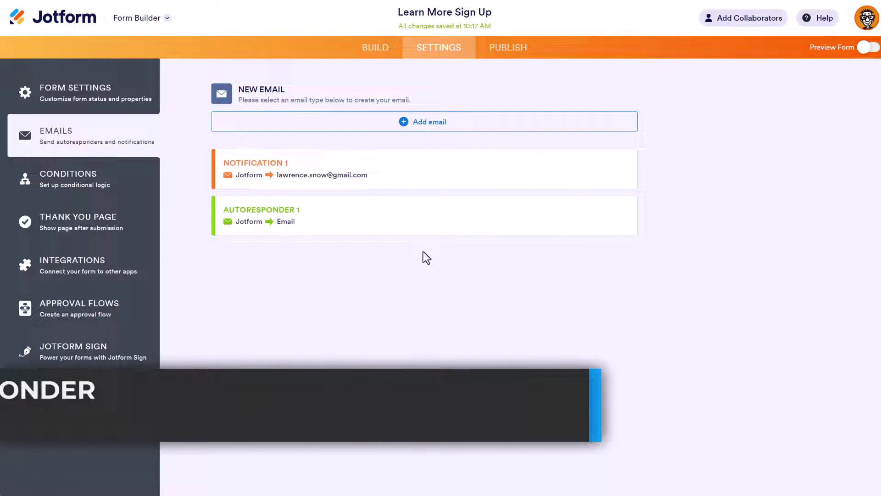
mouse_move(373, 220)
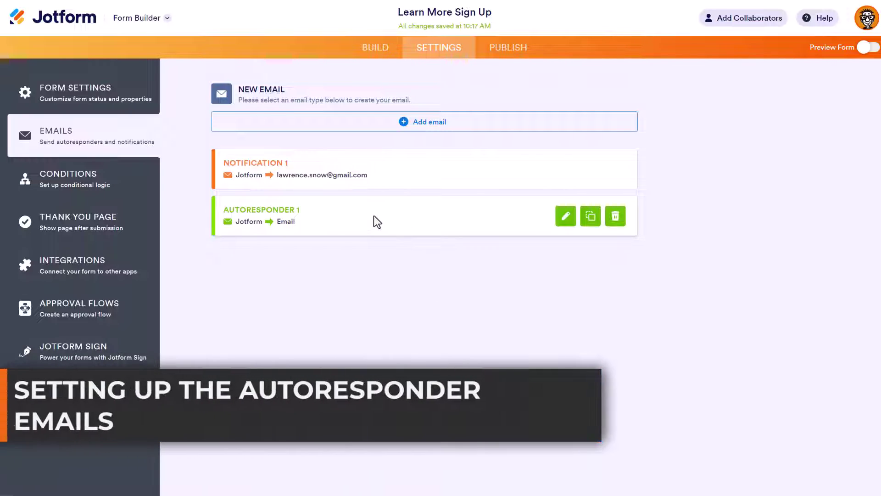
click(566, 221)
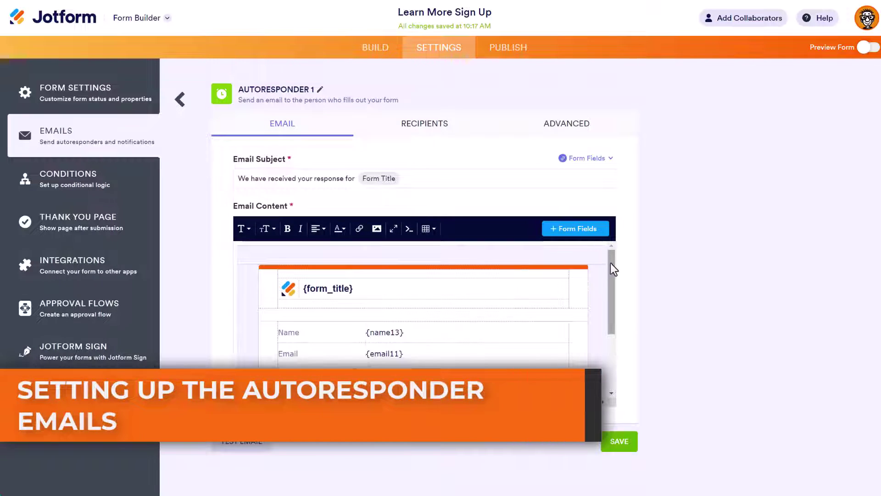
drag(610, 270, 613, 308)
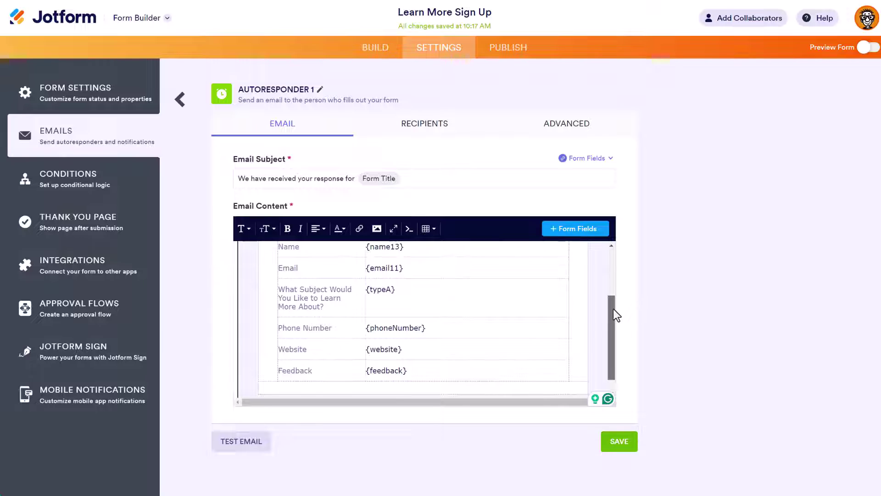
drag(613, 311, 604, 268)
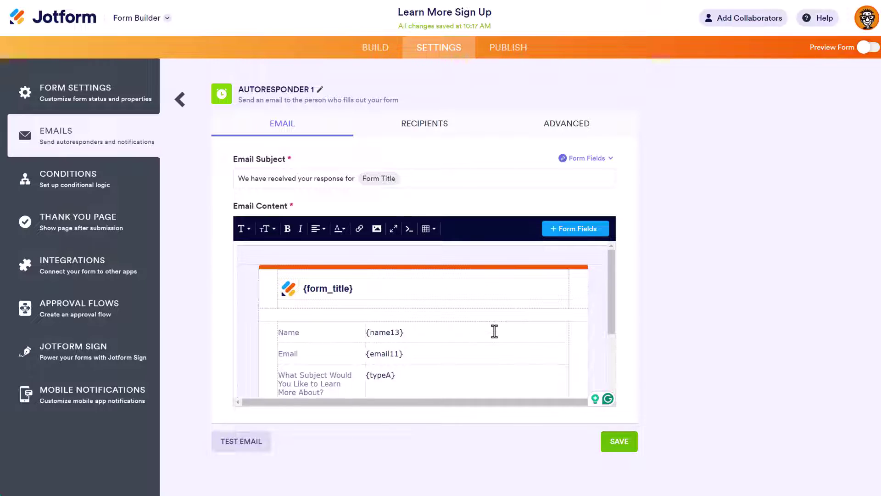
scroll(494, 331, down, 1)
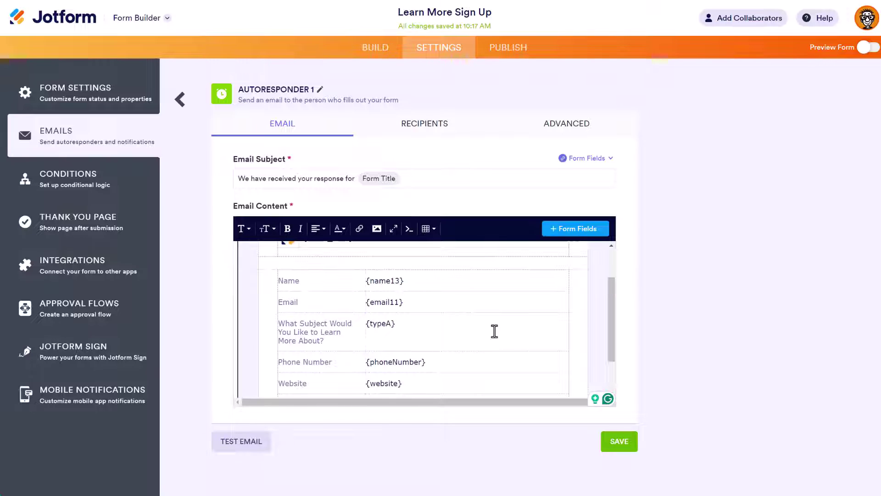
scroll(495, 331, up, 1)
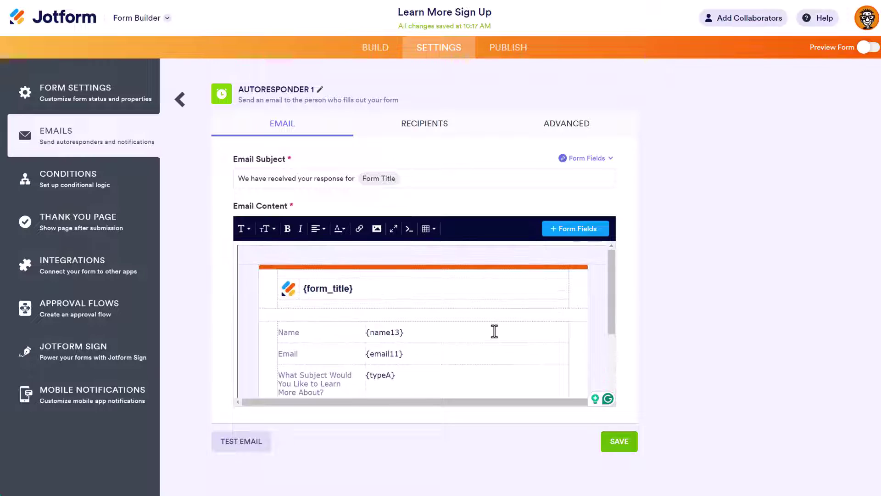
click(239, 258)
drag(238, 258, 470, 403)
key(BackSpace)
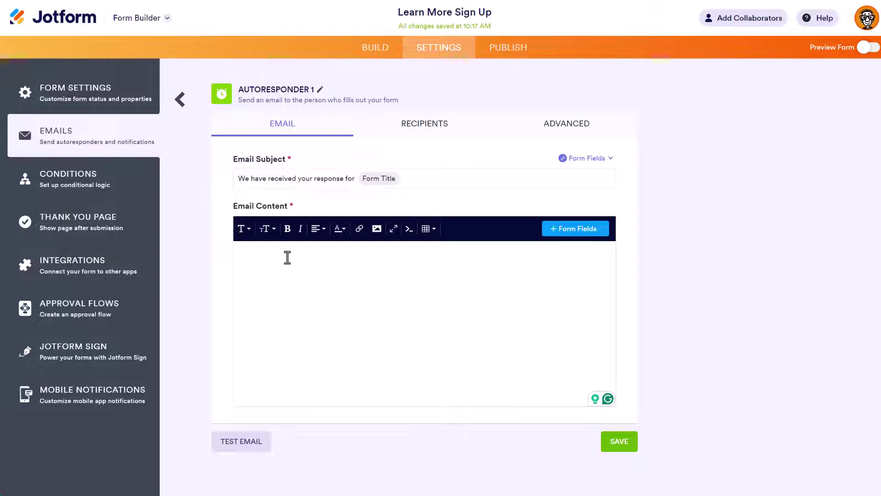
Step: Start the email content with the greeting "Hello", followed by the Name form field and a comma
text(Hello)
click(583, 236)
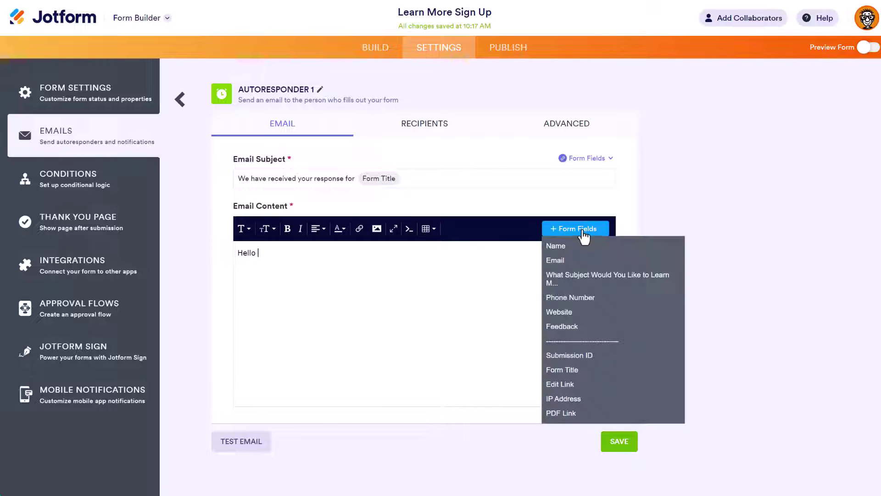
click(564, 248)
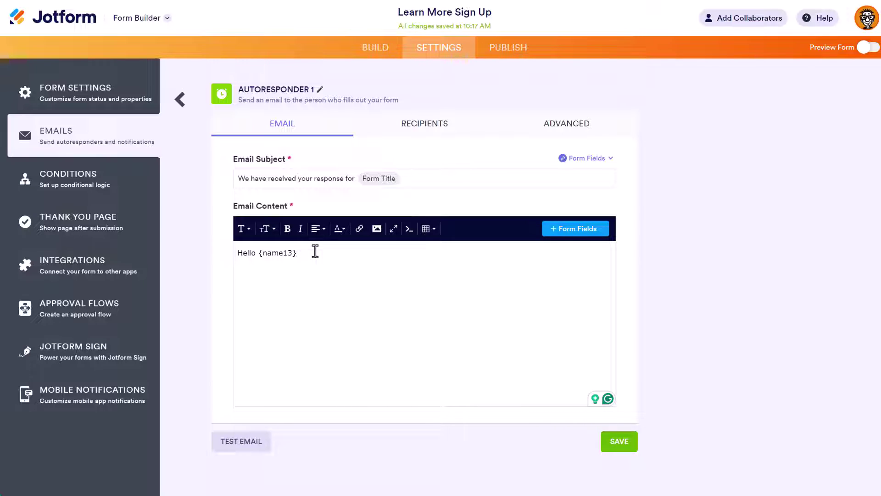
text(,)
key(Return)
Step: Add the sentence "Here is the information you requested on", ending with the learn-more subject form field and a period
text(Here is the in)
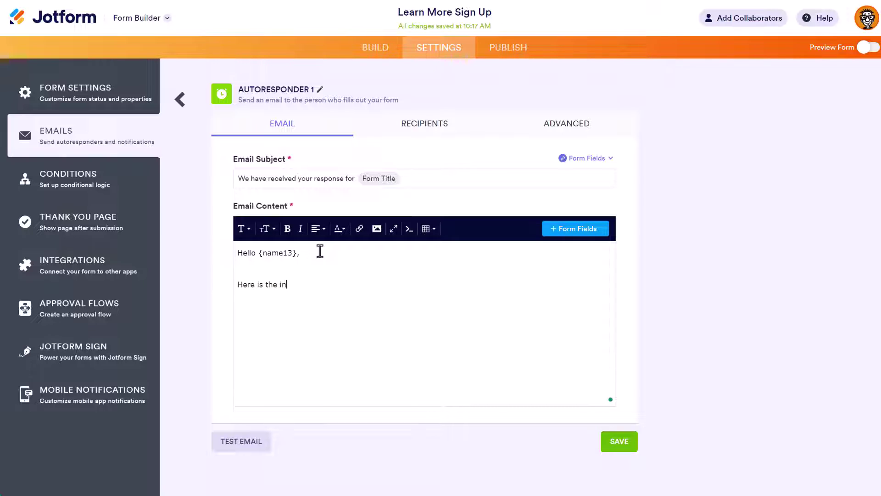
text(formation you requested o)
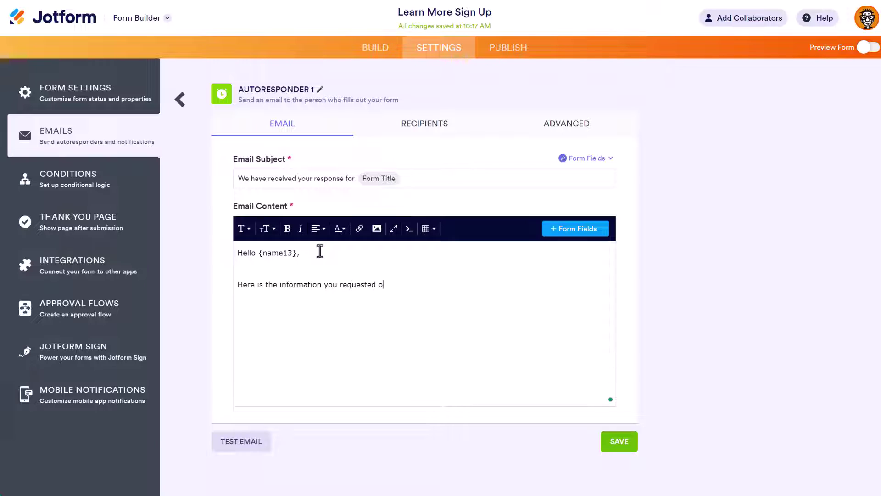
text(n)
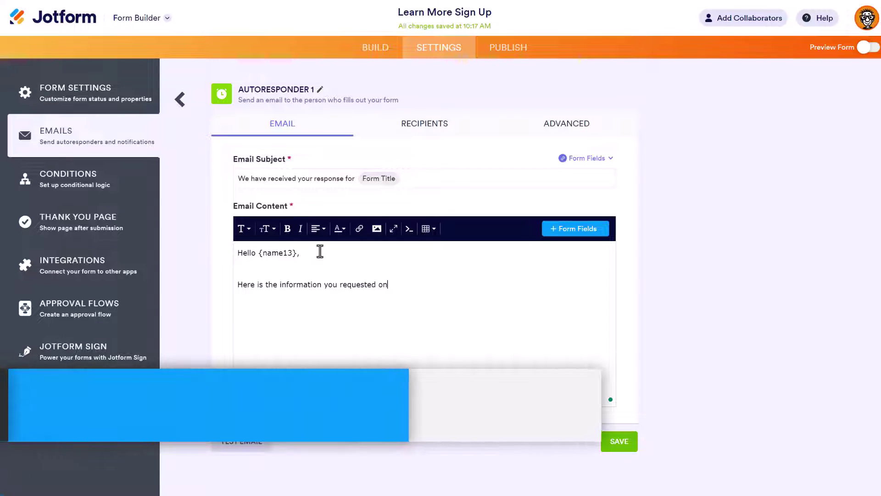
click(574, 232)
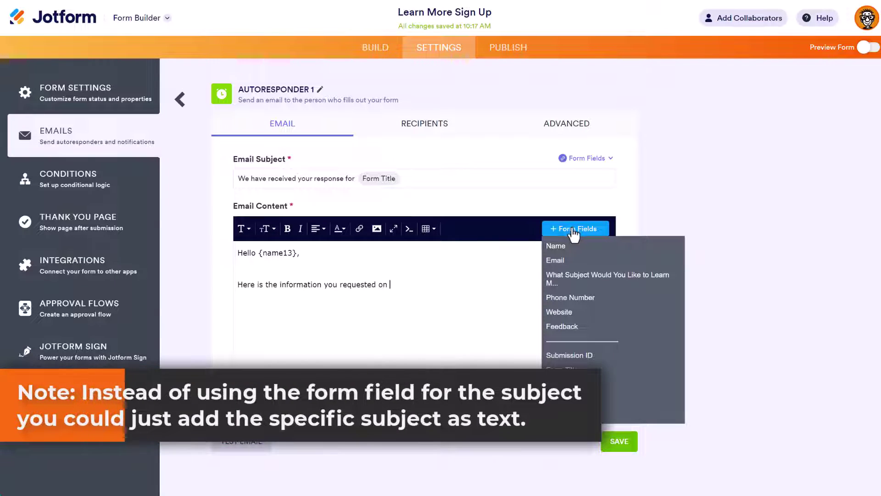
click(586, 278)
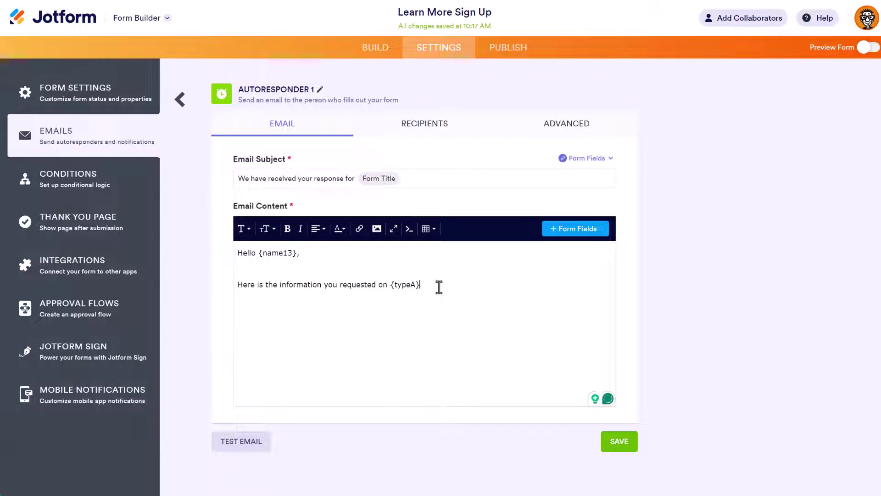
text(.)
key(Return)
key(Return)
Step: Add the paragraph "Also, please see the attached PDF eBook that might come in handy to answer further questions."
text(Also, please se)
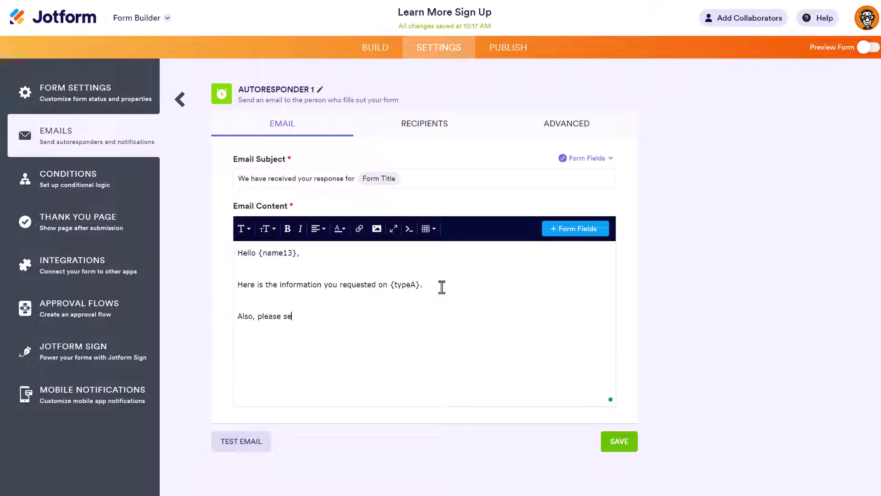
text(e the attached PDF eBook that might c)
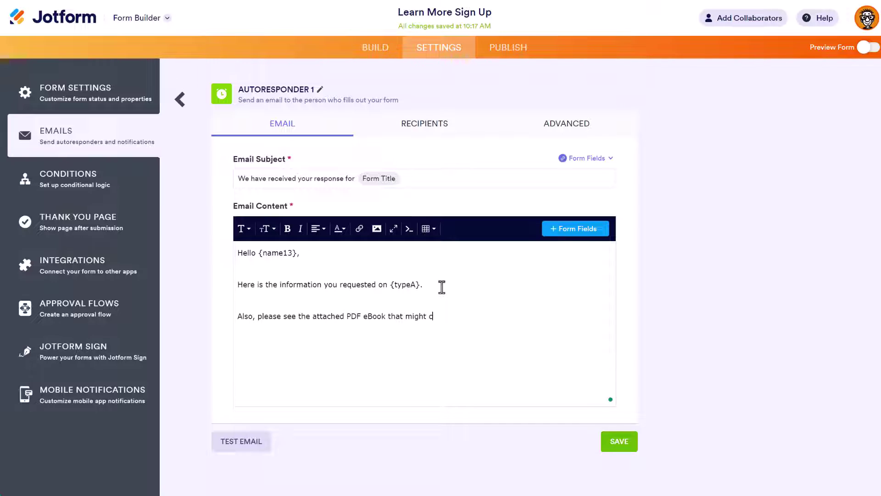
text(ome in handy in answering further questions.)
key(Return)
key(Return)
Step: Close the email with "All the best," and the sender's first name on a separate line
text(All the)
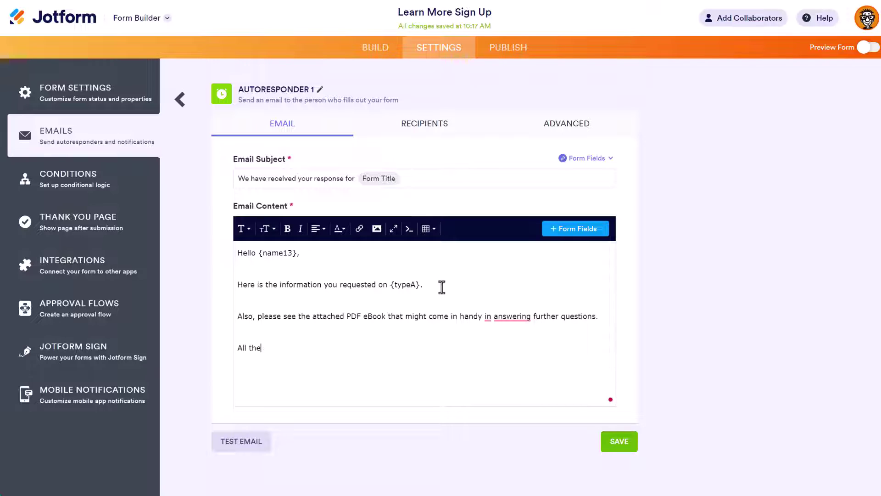
text( best,)
key(Return)
key(Return)
text(Larry)
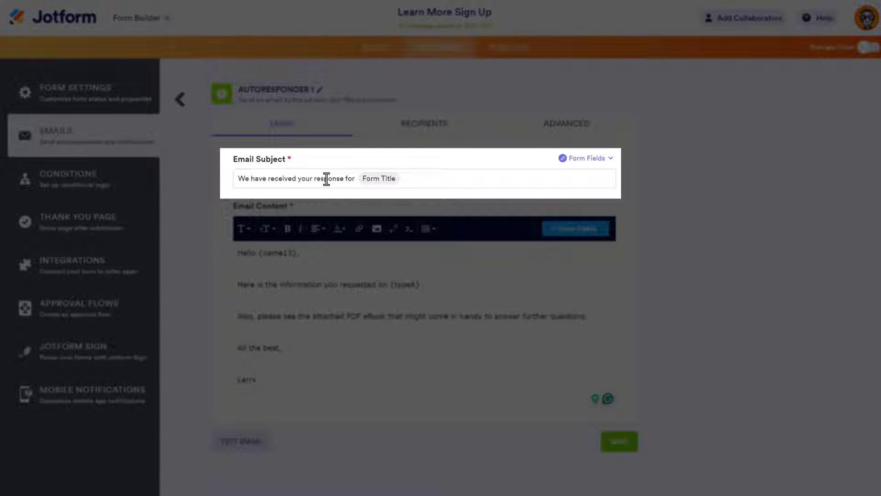
Step: Replace the email subject with "Here is the information you requested" followed by a smiling face emoji
mouse_move(385, 178)
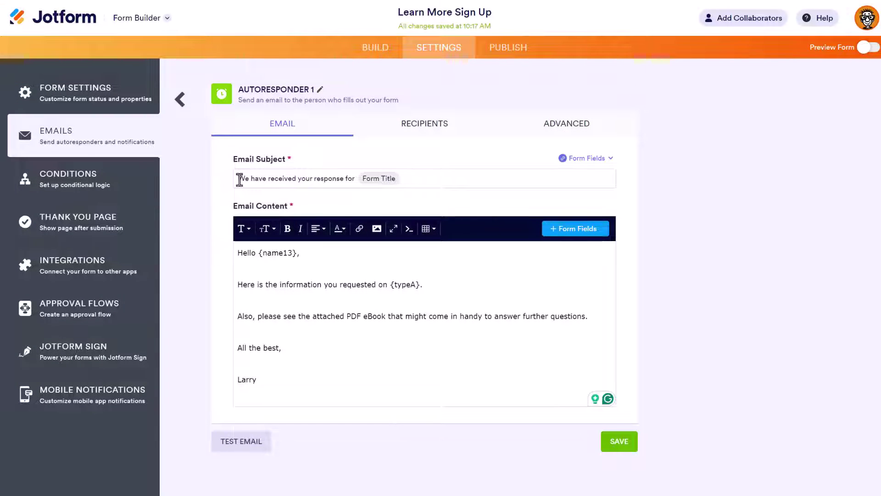
drag(239, 179, 455, 179)
key(BackSpace)
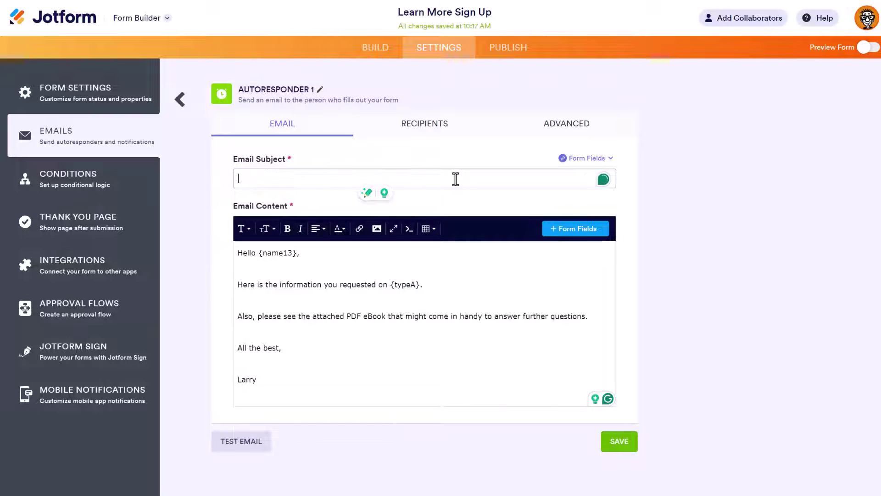
text(Here is)
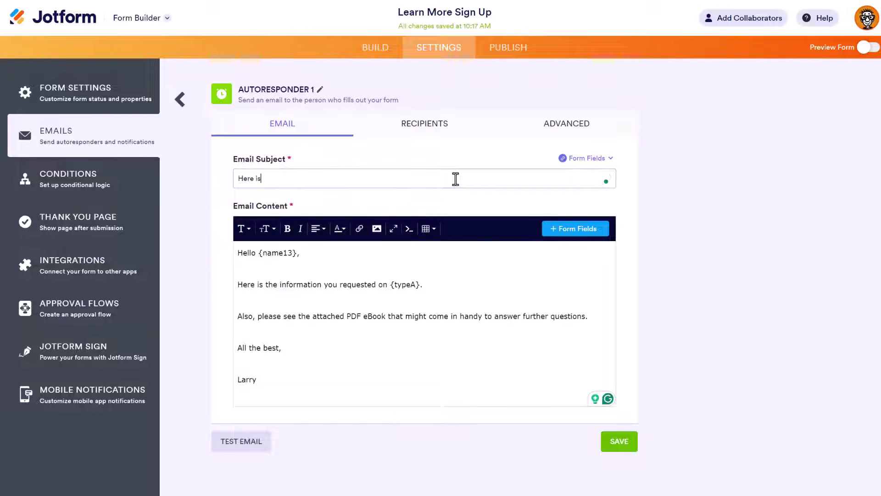
text( the information you requested)
key(super+period)
key(Return)
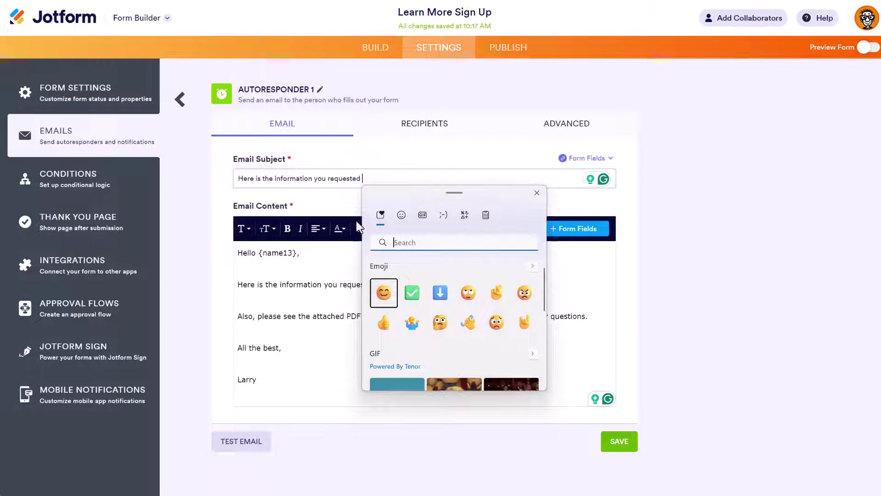
key(Escape)
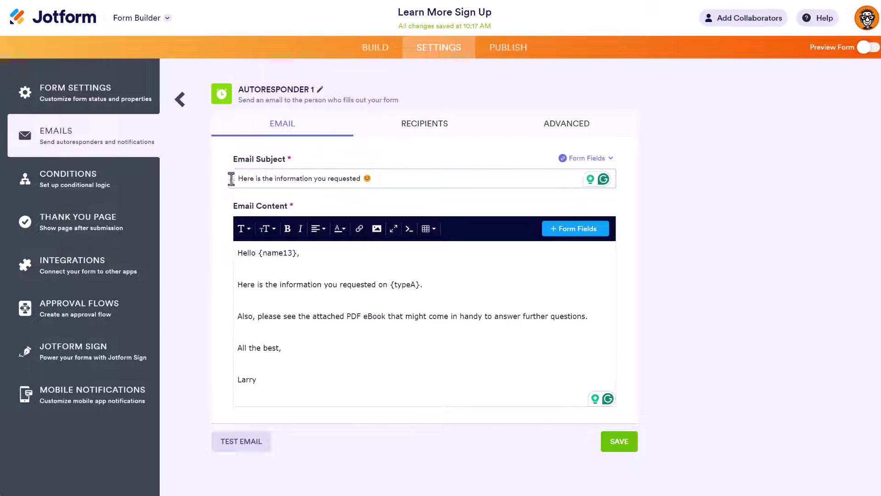
Step: Insert the Name form field and a hyphen at the beginning of the email subject
click(580, 162)
click(494, 261)
text(-)
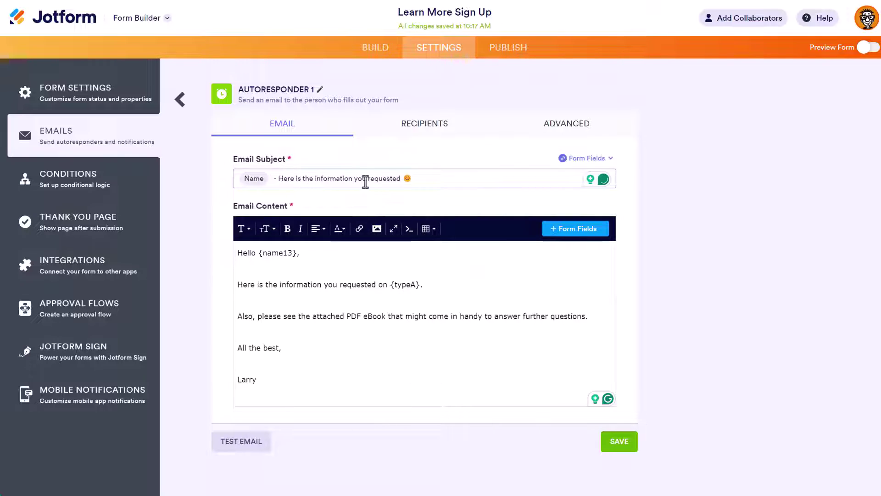
Step: Set the autoresponder's sender name to "Strategic Marketing Solutions"
click(430, 130)
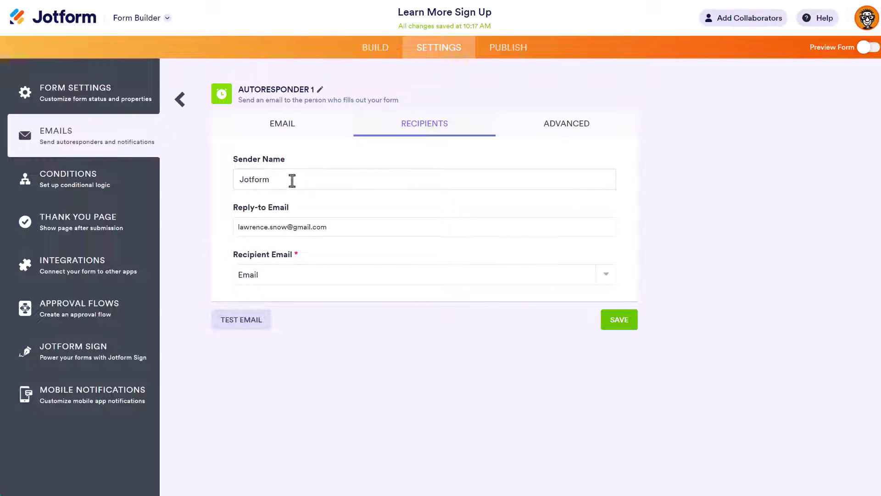
drag(292, 180, 214, 186)
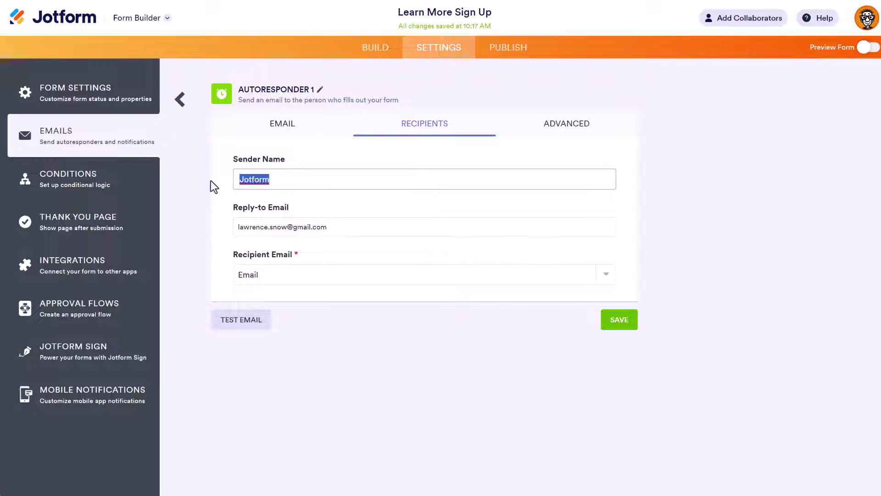
text(Strategic Marketing Solutions)
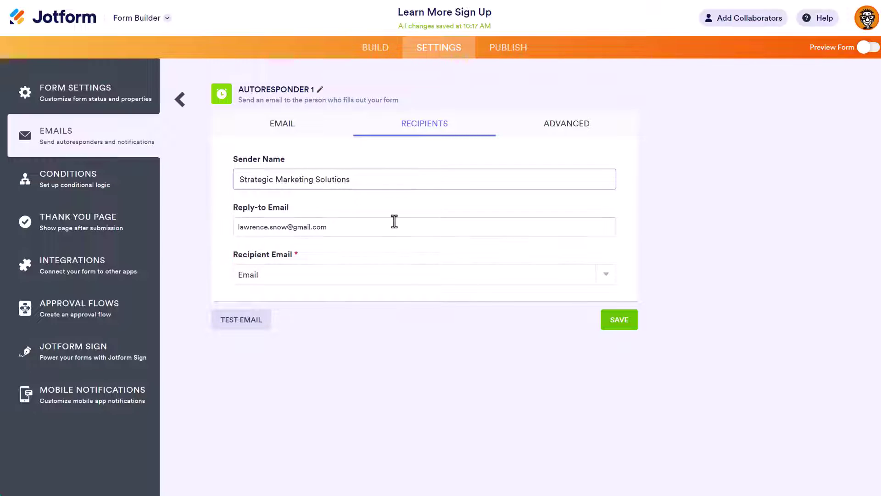
Step: Review the autoresponder's advanced settings, including the attached PDF and the delay options for sending the email
click(542, 133)
scroll(437, 222, down, 2)
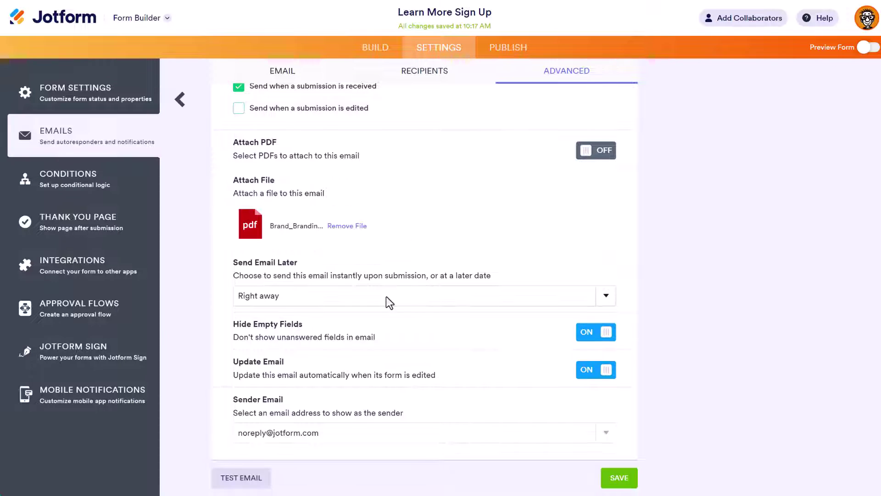
click(309, 298)
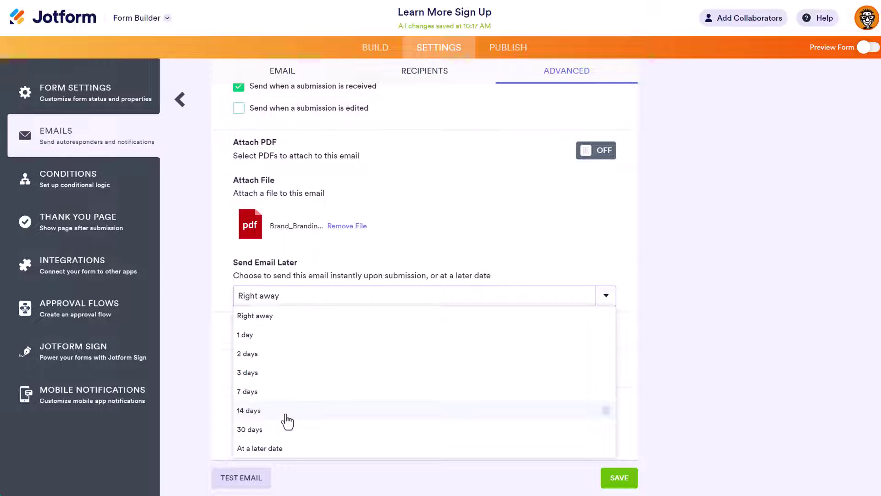
click(208, 306)
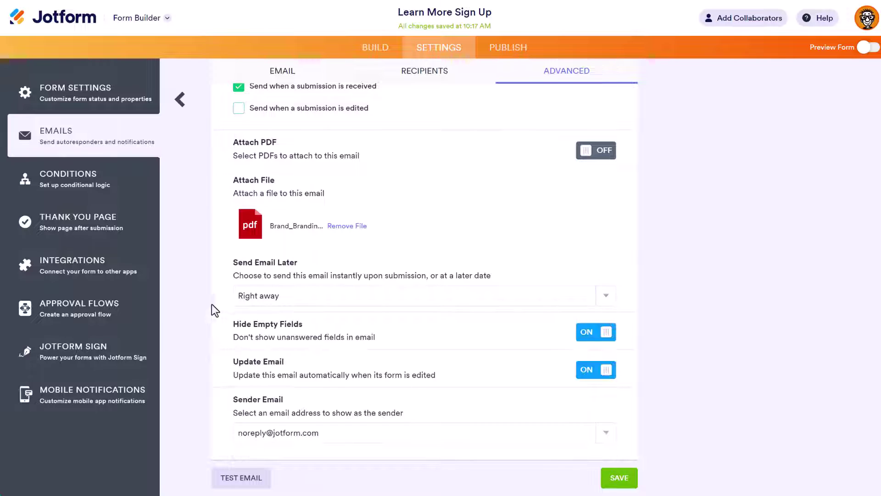
scroll(290, 290, down, 1)
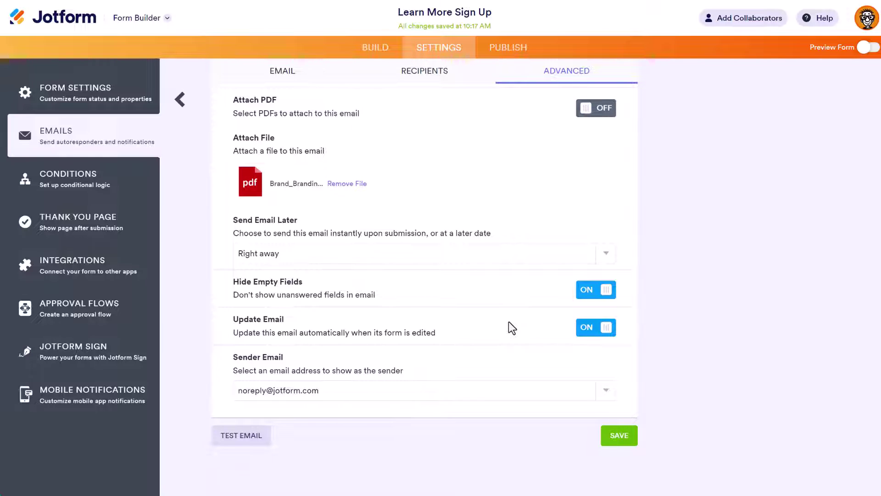
scroll(399, 298, up, 3)
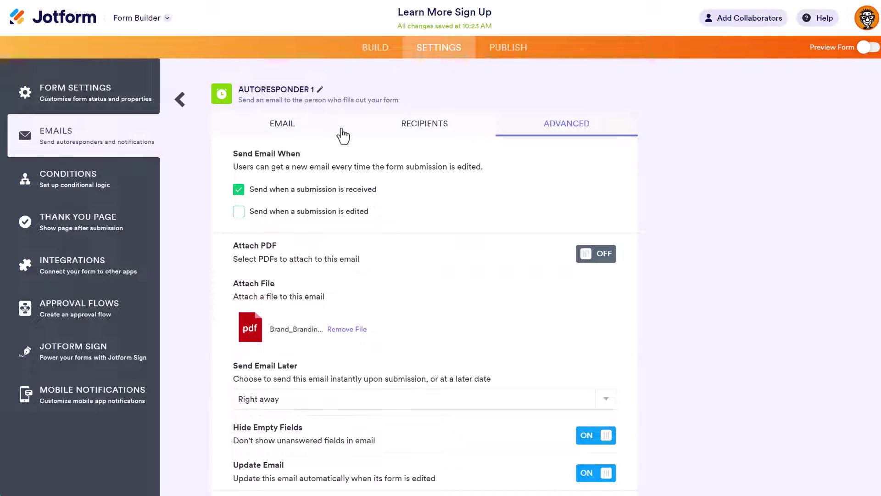
Step: Rename the autoresponder as "Email Marketing" and save it
click(317, 90)
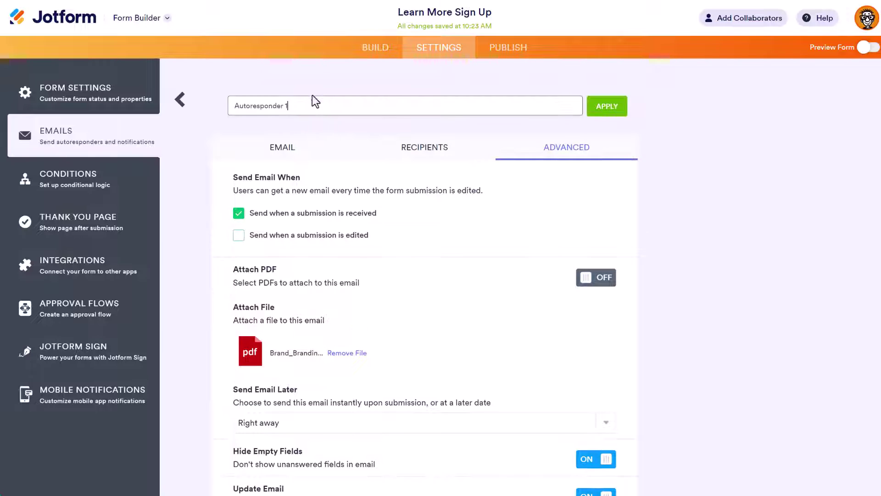
triple_click(314, 109)
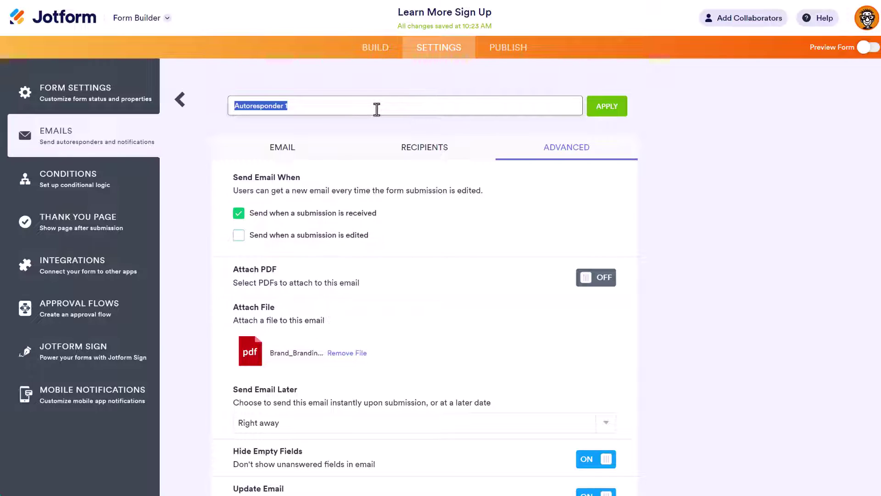
text(Email Marketing)
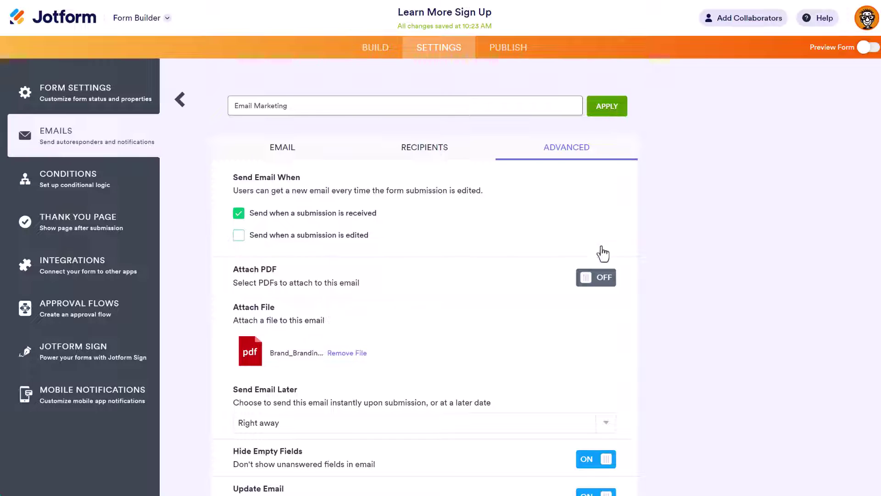
scroll(603, 253, down, 4)
click(619, 489)
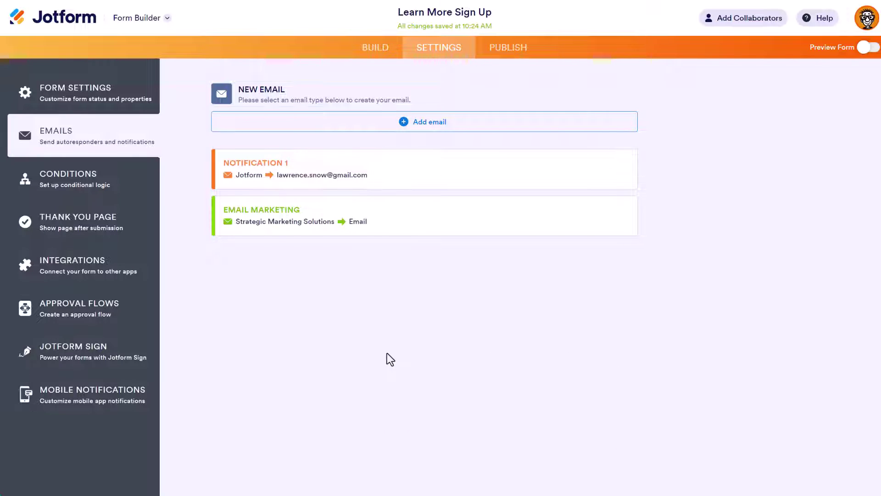
Step: Duplicate the Email Marketing autoresponder three times
mouse_move(311, 214)
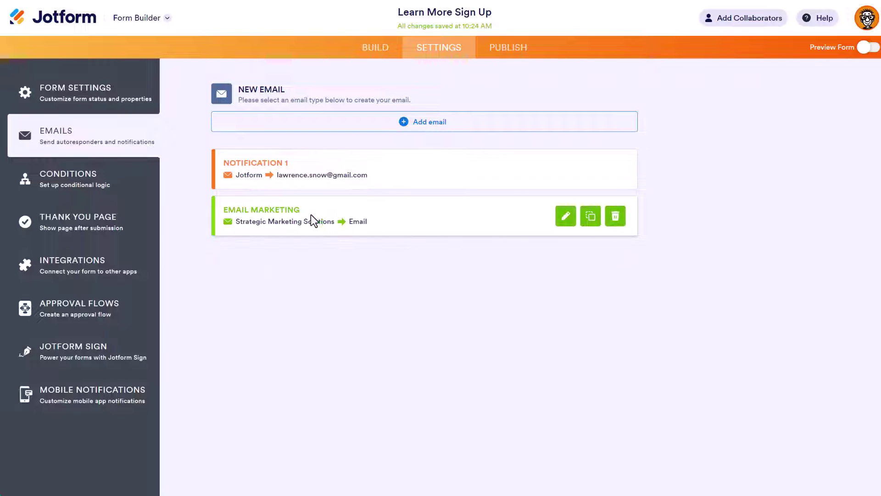
click(591, 224)
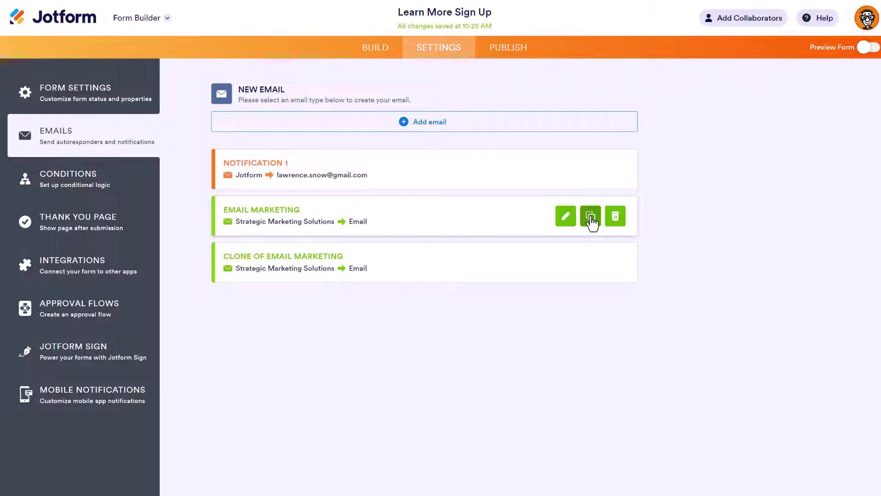
double_click(591, 218)
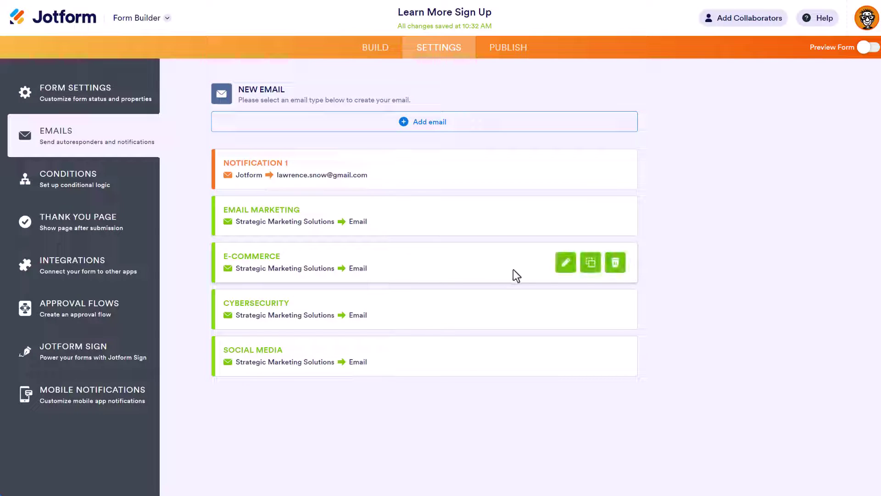
Step: Examine the content of the E-Commerce, CyberSecurity and Social Media autoresponders one after another, saving each on exit
click(565, 262)
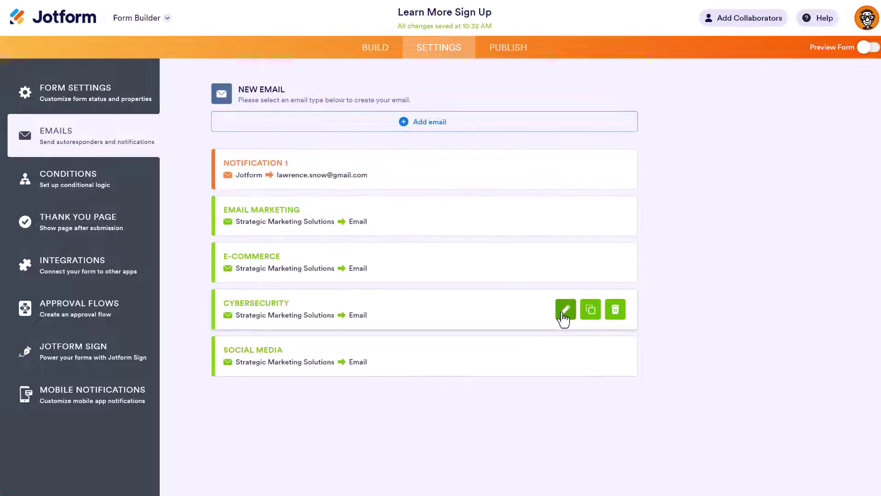
click(566, 310)
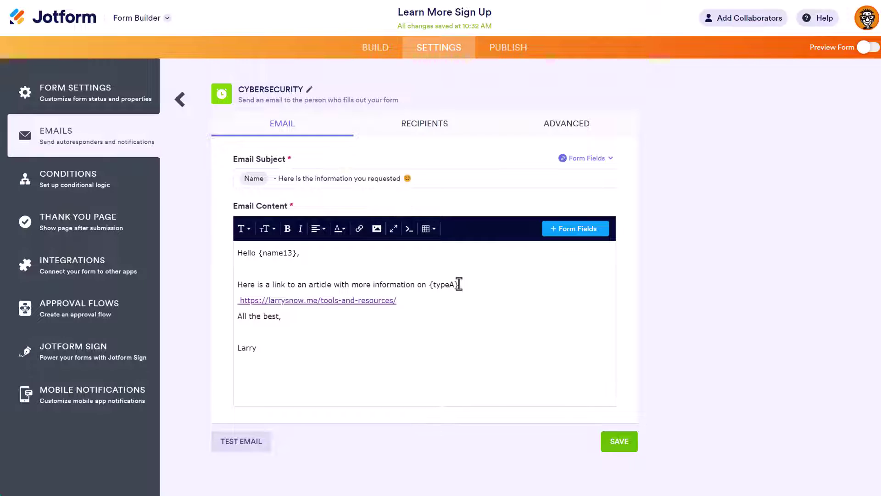
click(619, 441)
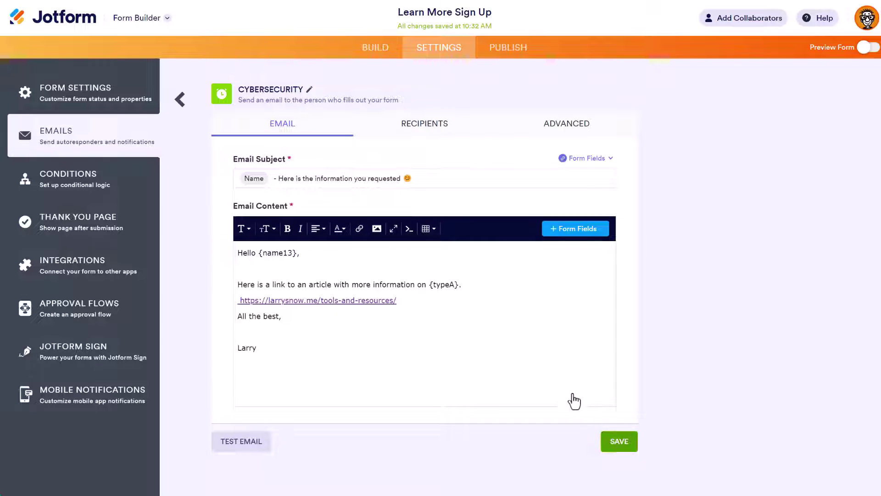
click(566, 356)
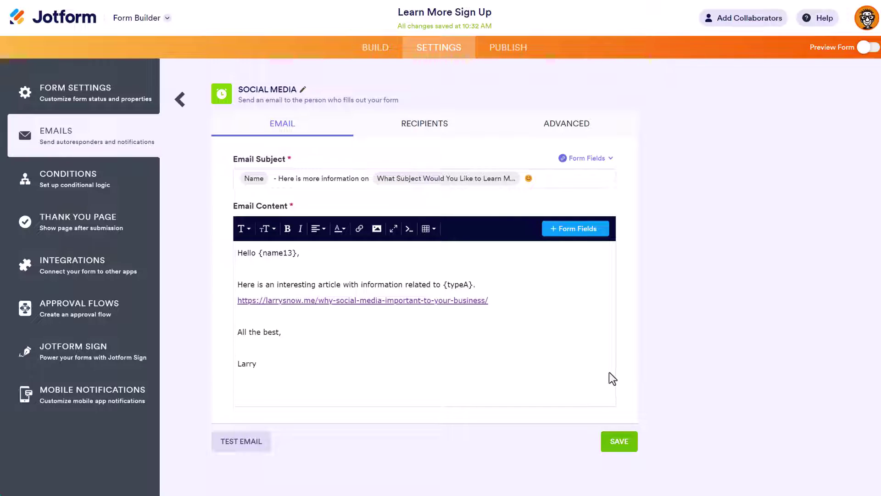
click(618, 444)
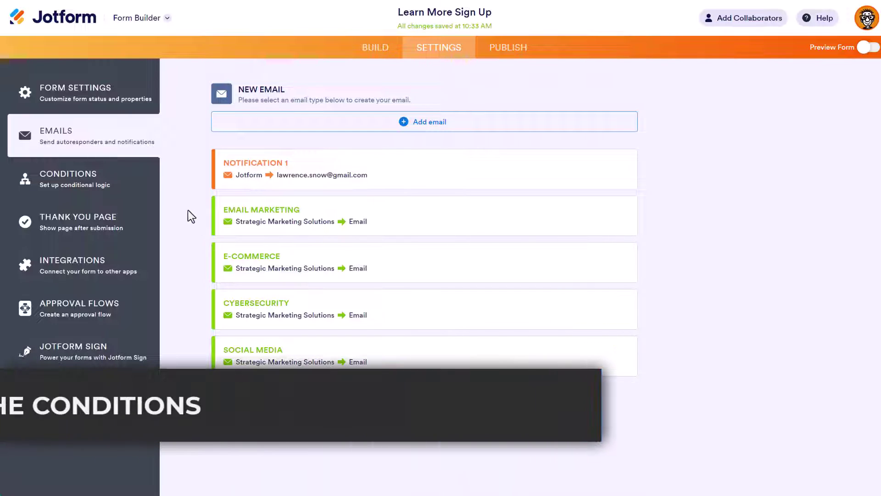
Step: Add a Change Email Recipient condition for when "What Subject Would You Like to Learn More About?" is equal to Email Marketing
click(102, 185)
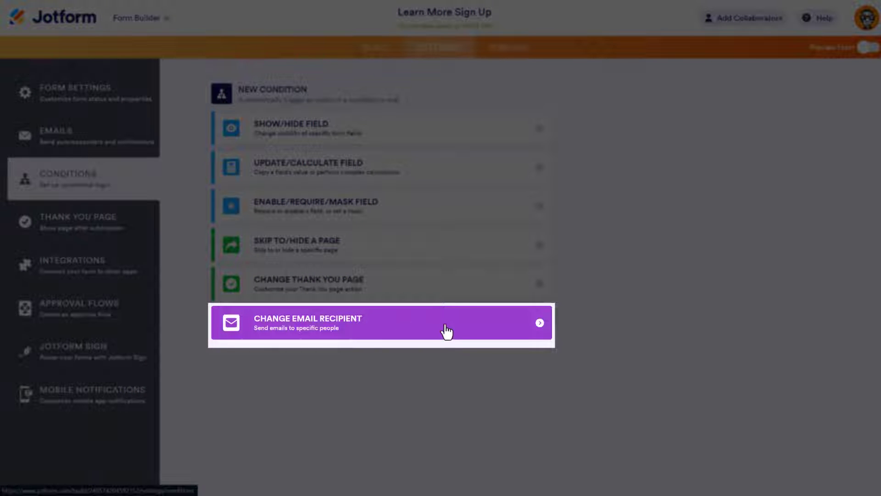
click(366, 309)
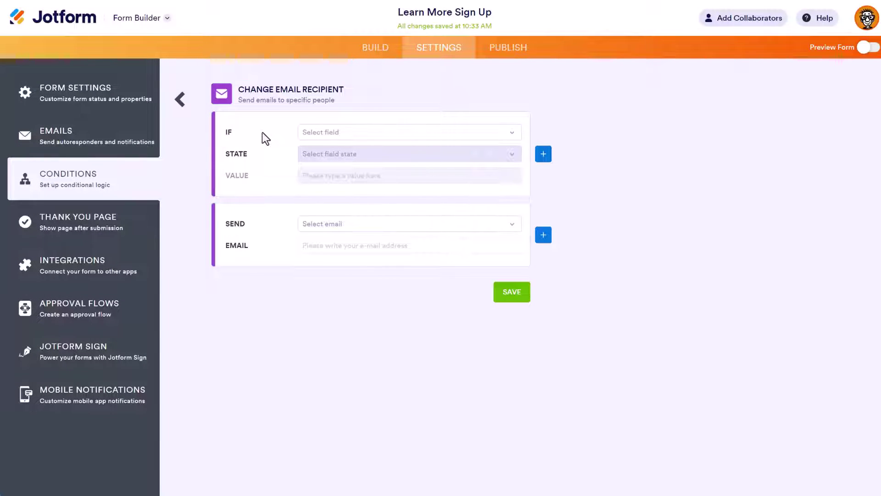
click(345, 135)
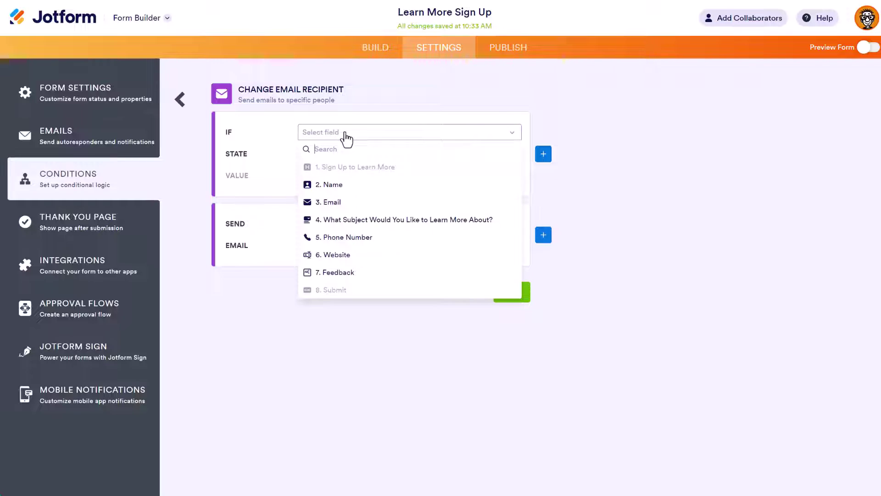
click(445, 222)
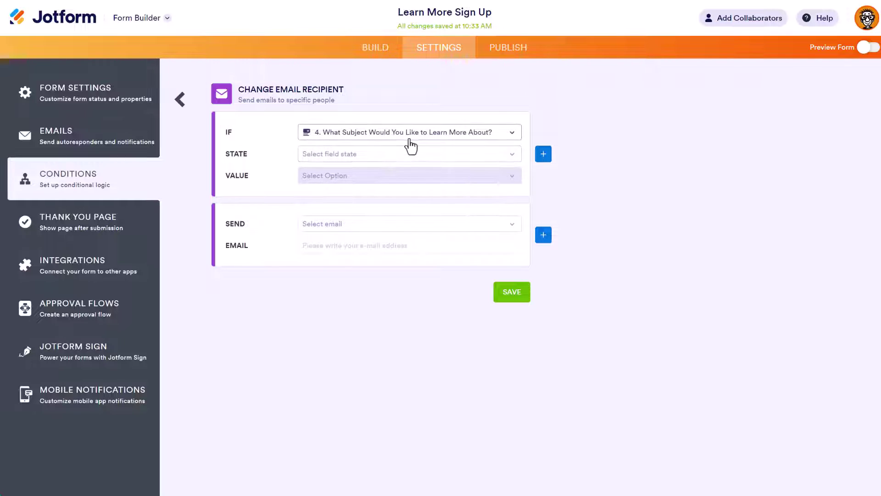
click(407, 156)
click(387, 170)
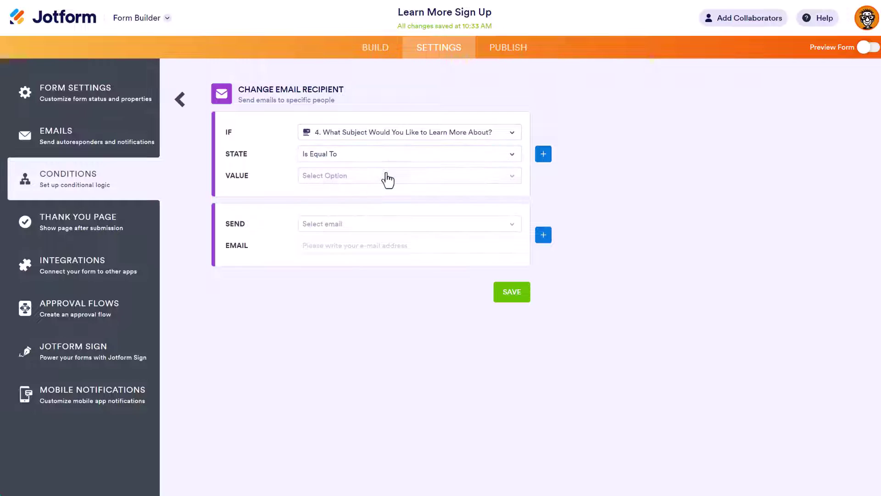
click(381, 177)
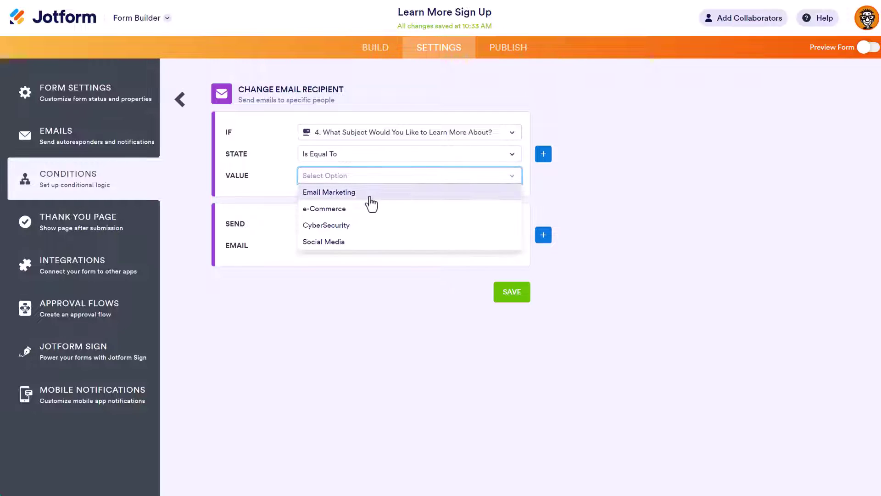
click(370, 198)
Step: Make the condition send the Email Marketing autoresponder and save the condition
click(368, 227)
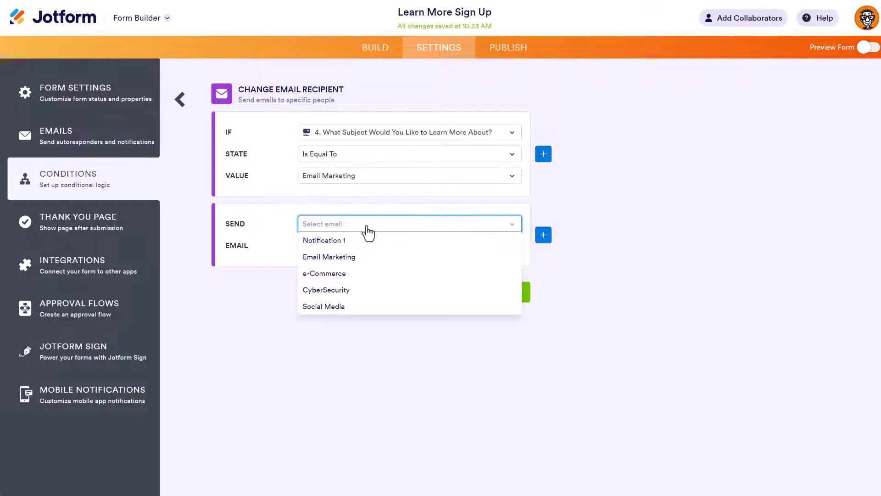
click(354, 257)
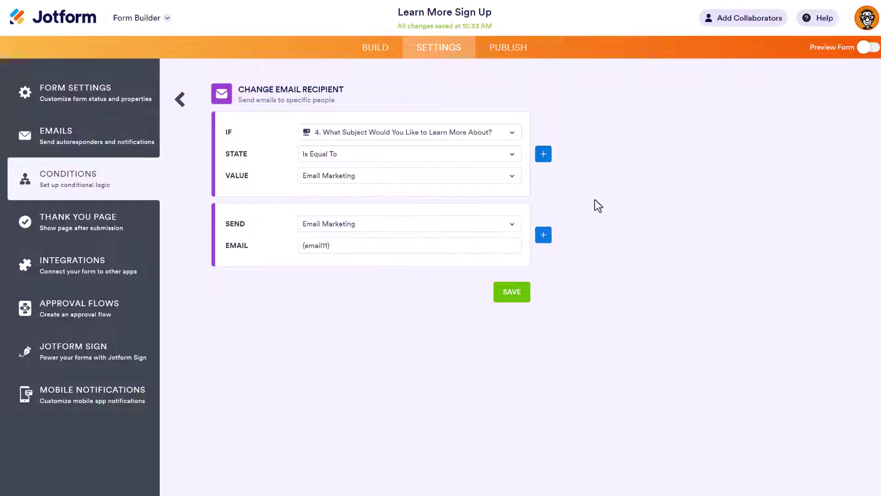
click(544, 236)
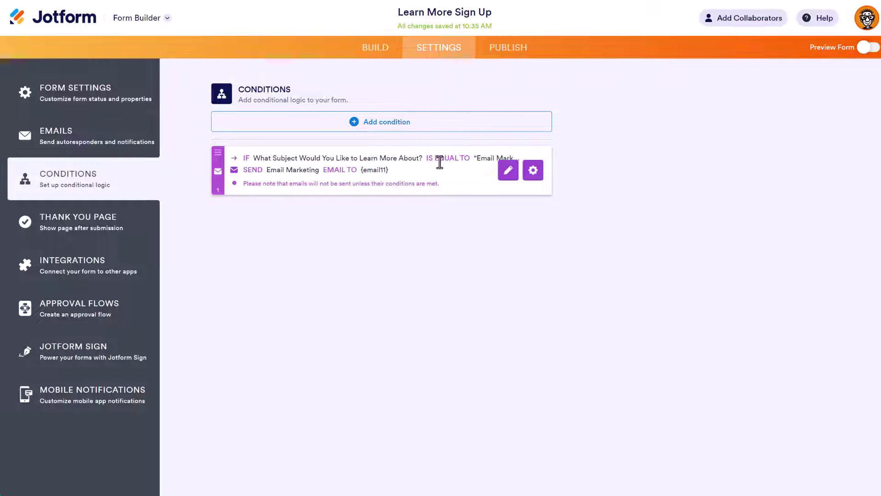
Step: Clone the Email Marketing condition, and compare the list of autoresponders with the list of conditions
click(538, 175)
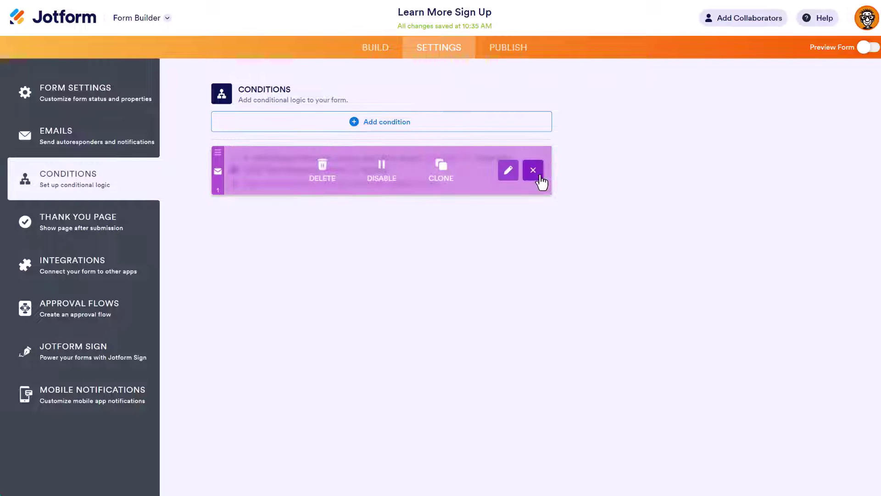
click(445, 174)
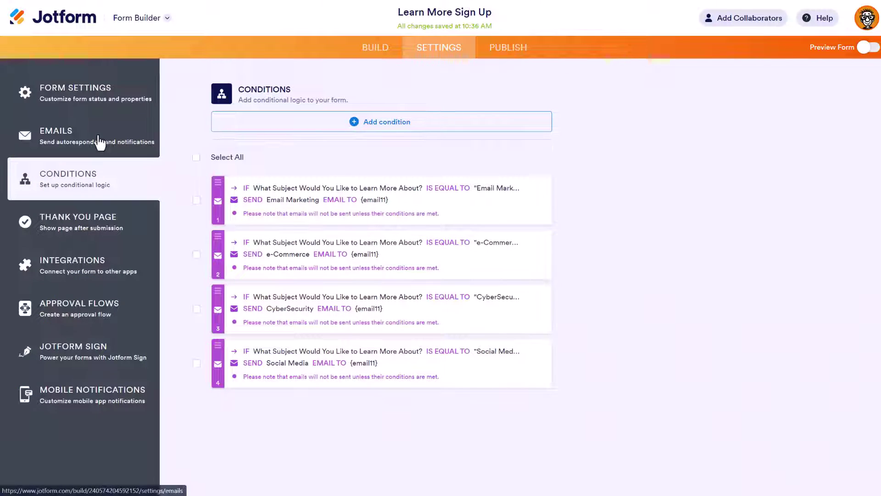
click(99, 143)
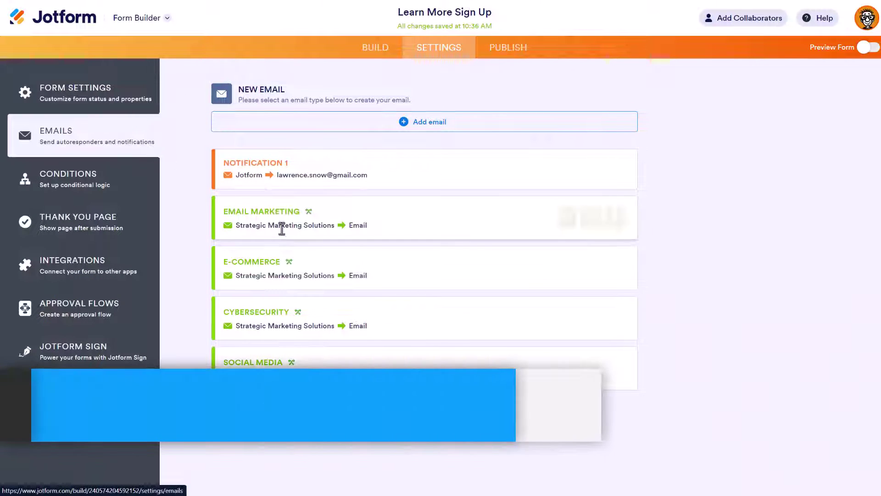
click(82, 189)
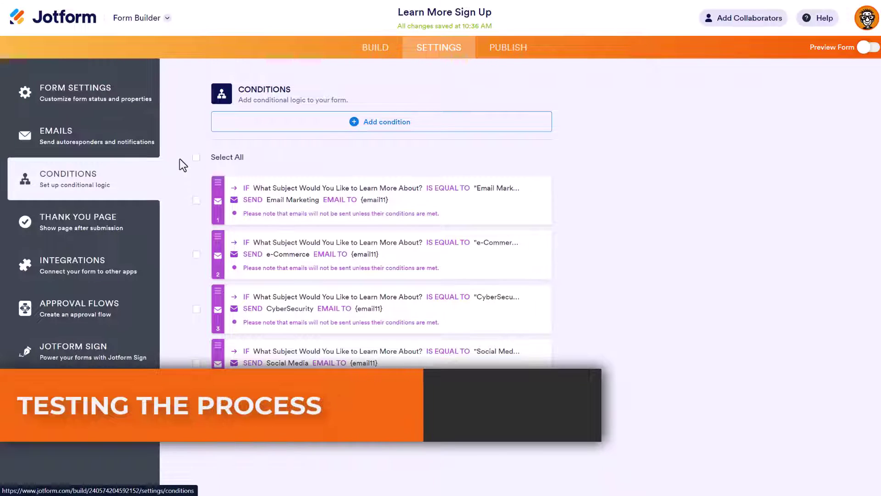
Step: Open the published form, fill in the respondent's full name and email address, and choose Email Marketing as the subject
click(508, 51)
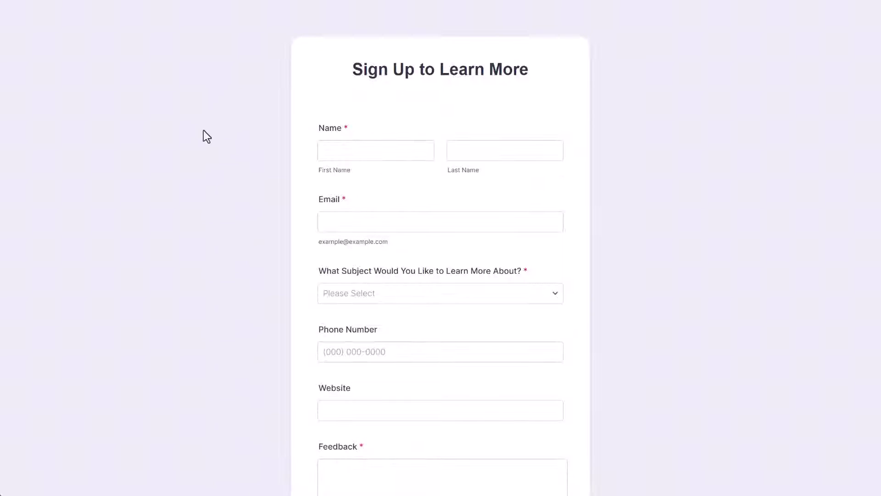
click(388, 154)
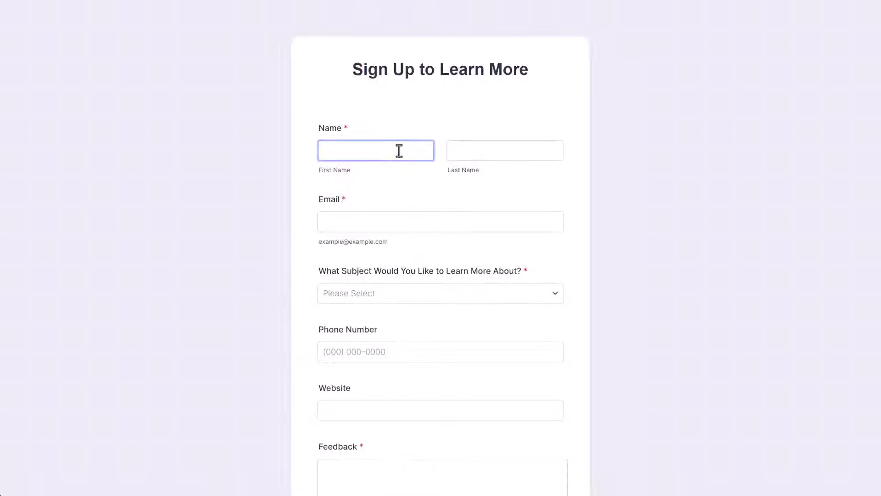
click(399, 151)
click(400, 177)
click(498, 294)
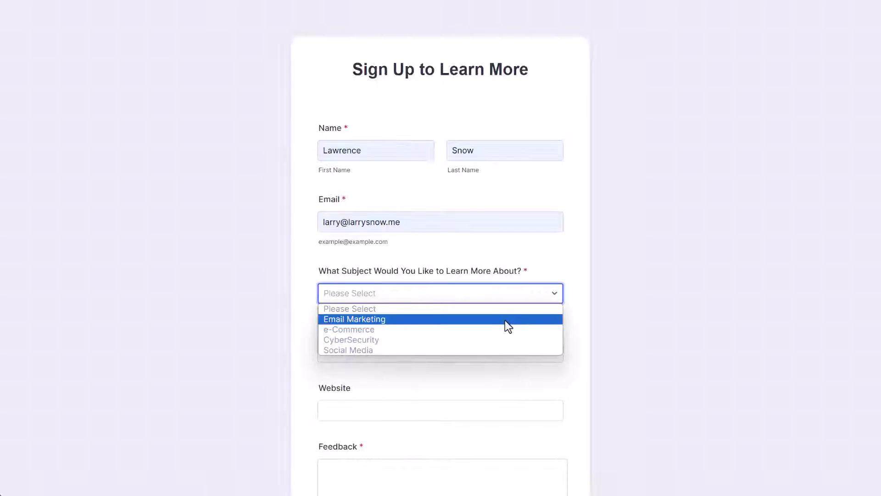
click(505, 319)
Step: Enter "Test of email marketing" as the feedback and submit the sign-up form
scroll(498, 318, down, 2)
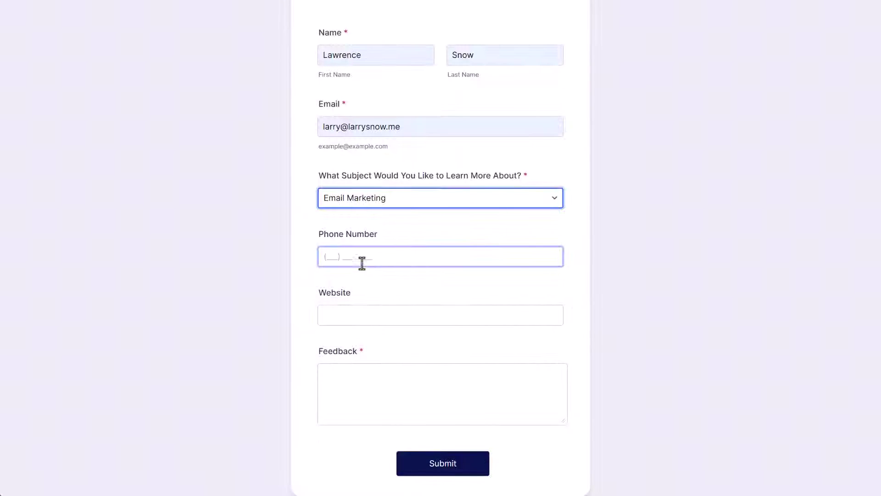
click(375, 378)
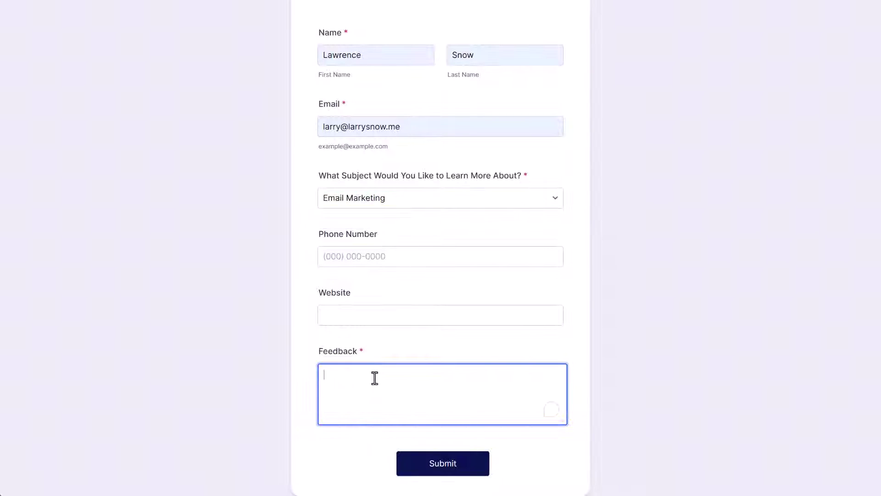
text(Tesd)
key(BackSpace)
text(t of email marketing)
click(442, 473)
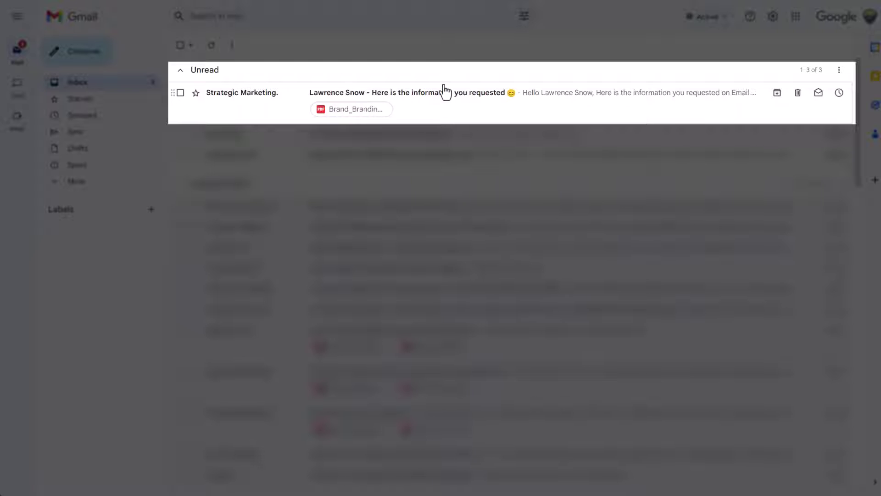
Step: Switch to Gmail, open the unread autoresponder email from Strategic Marketing Solutions, and check the requested subject inserted in its body
click(425, 98)
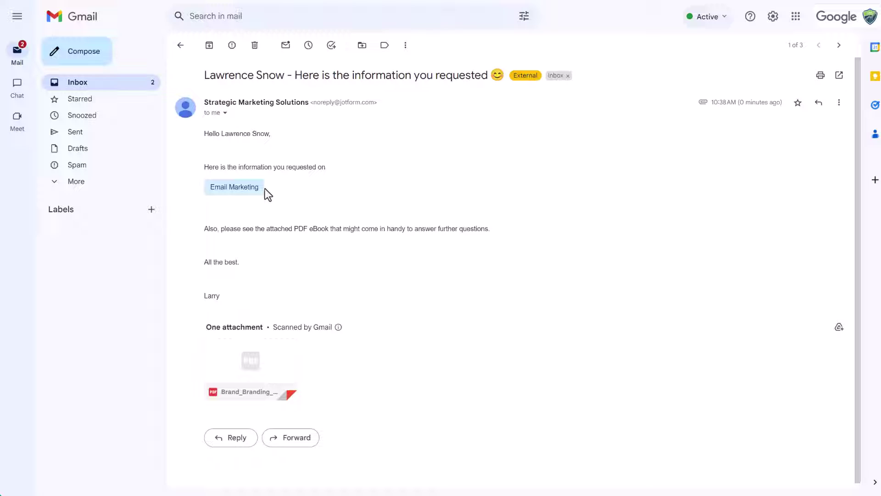
drag(265, 188, 207, 188)
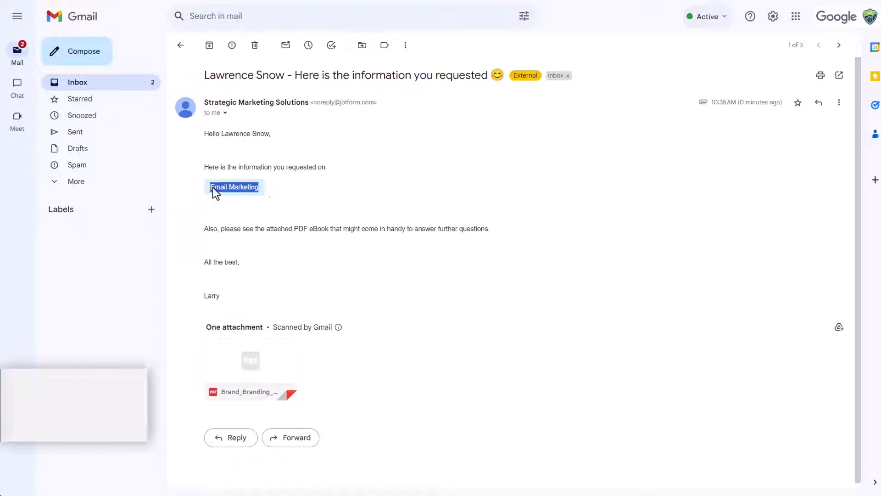
click(197, 188)
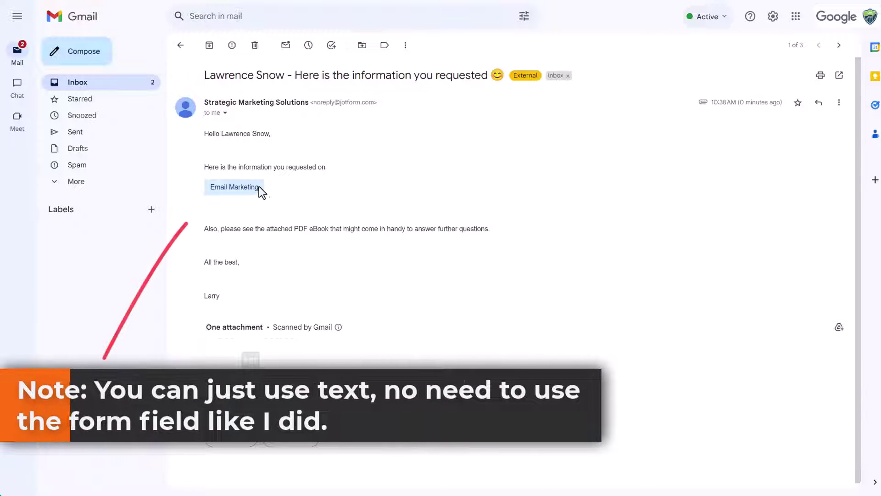
drag(258, 186, 206, 187)
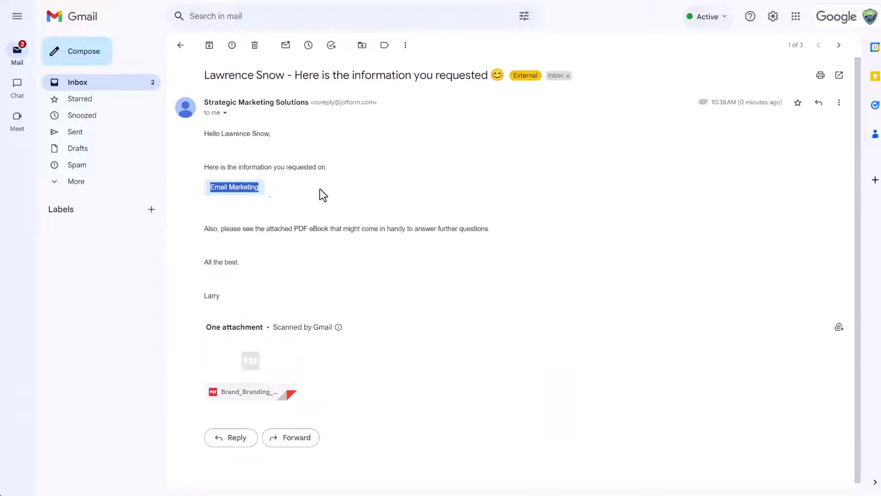
click(321, 190)
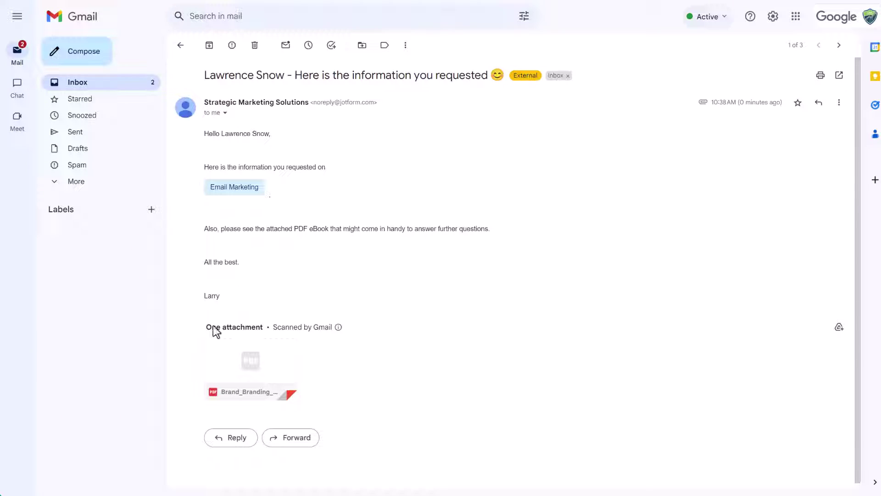